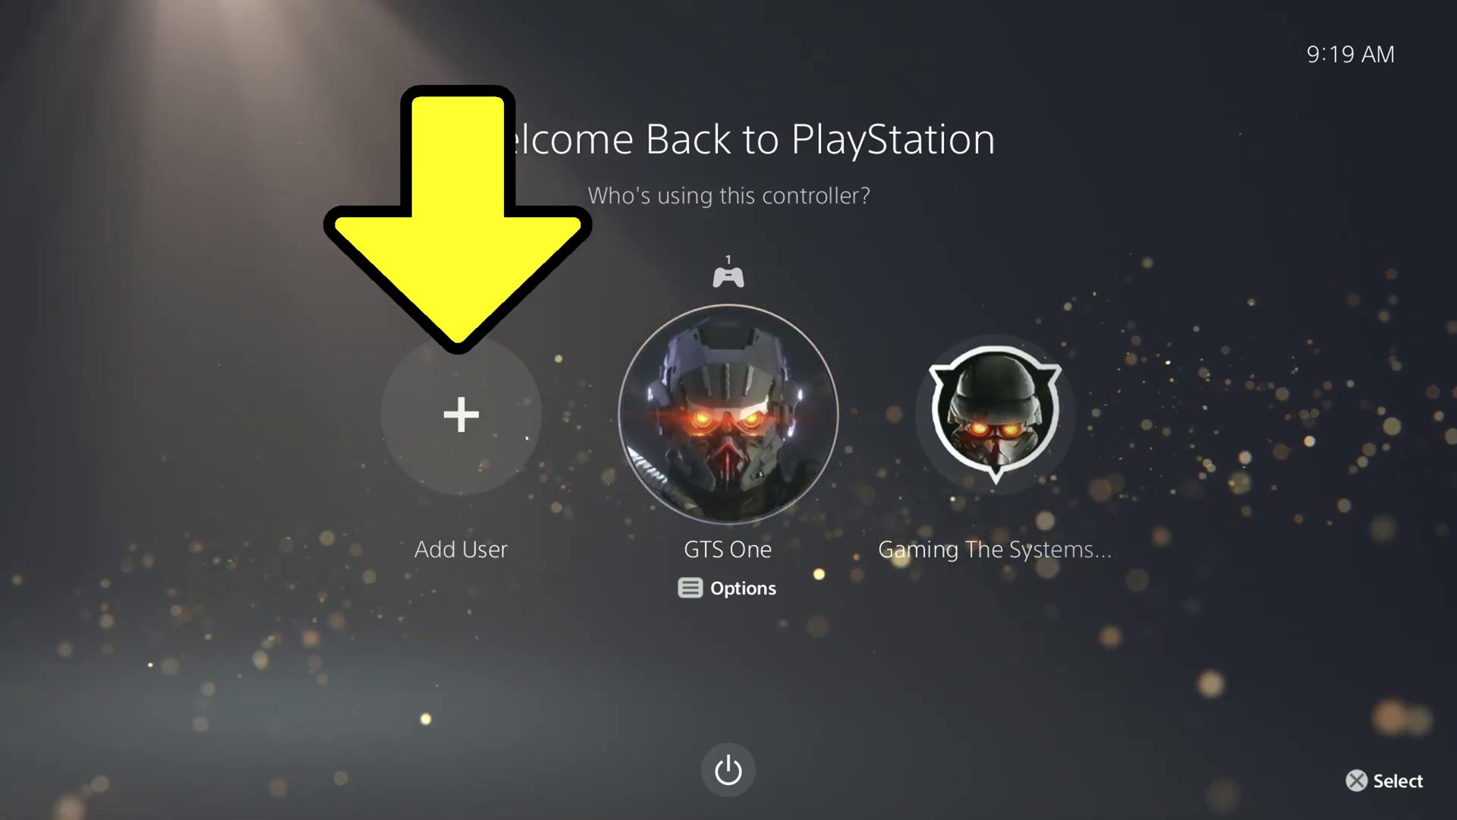
Step: Start adding a new user with Add User and Get Started
{"action": "key", "text": "Left"}
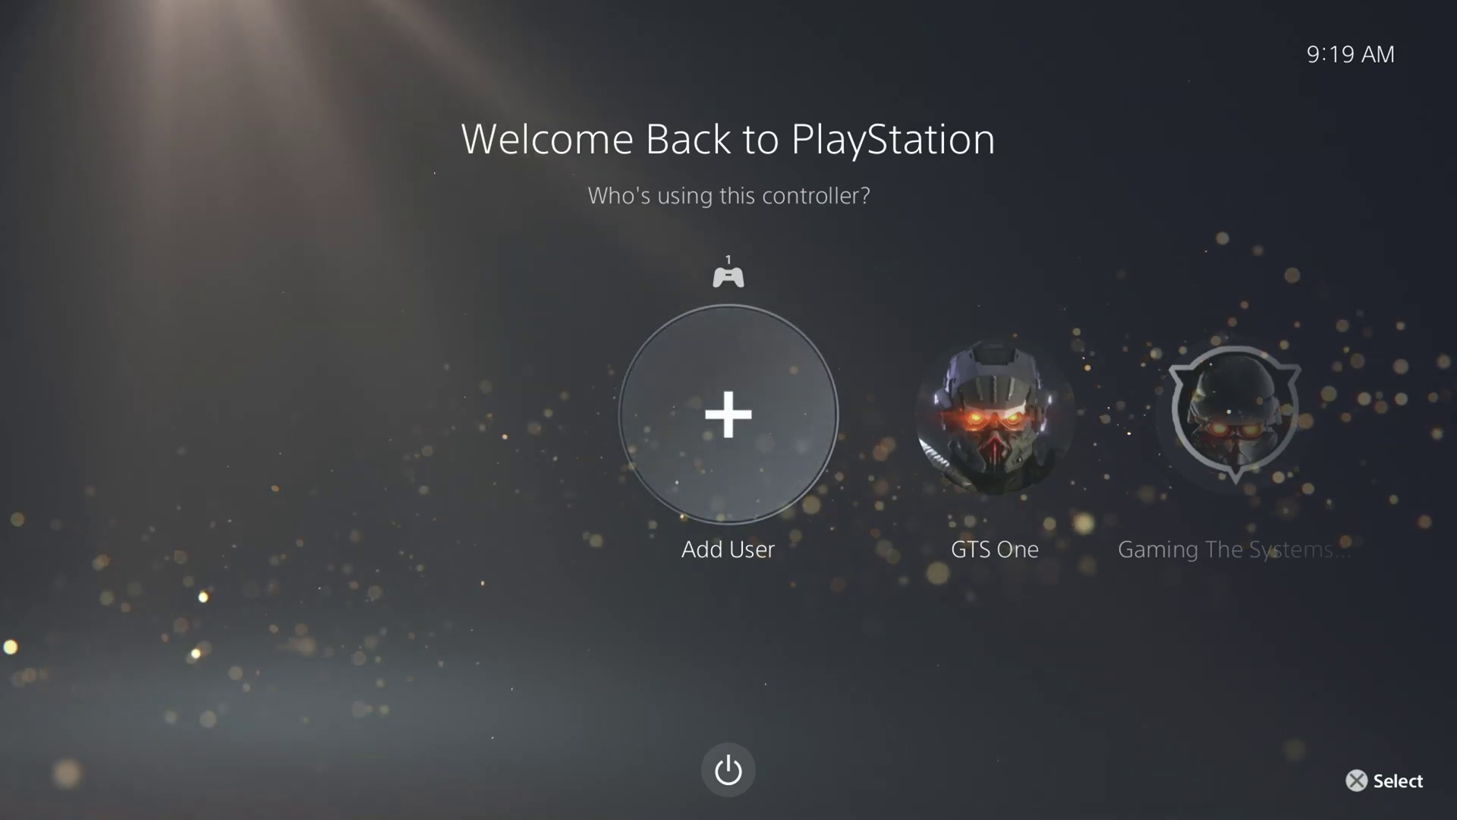
{"action": "key", "text": "Return"}
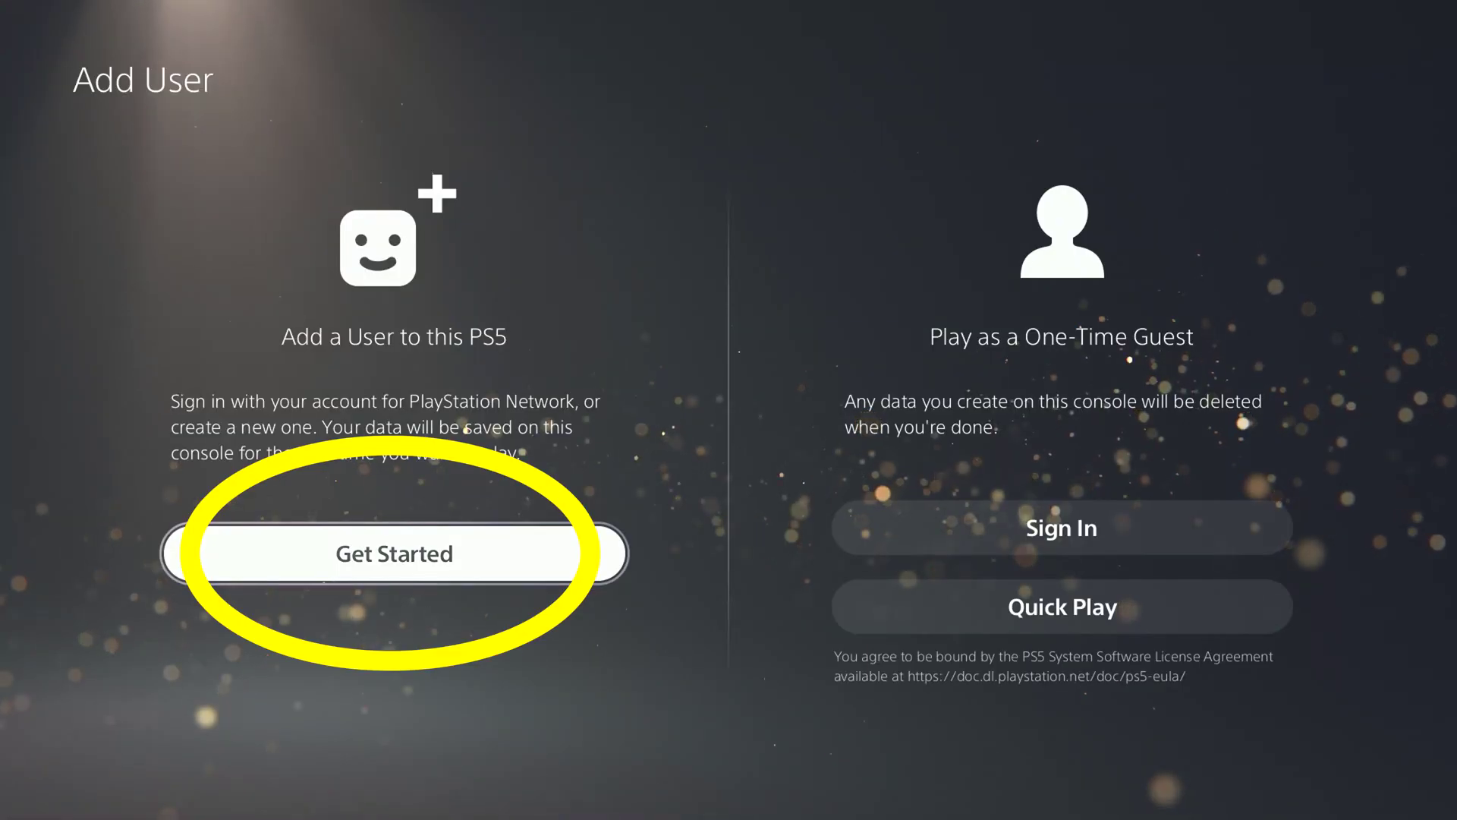
{"action": "key", "text": "Return"}
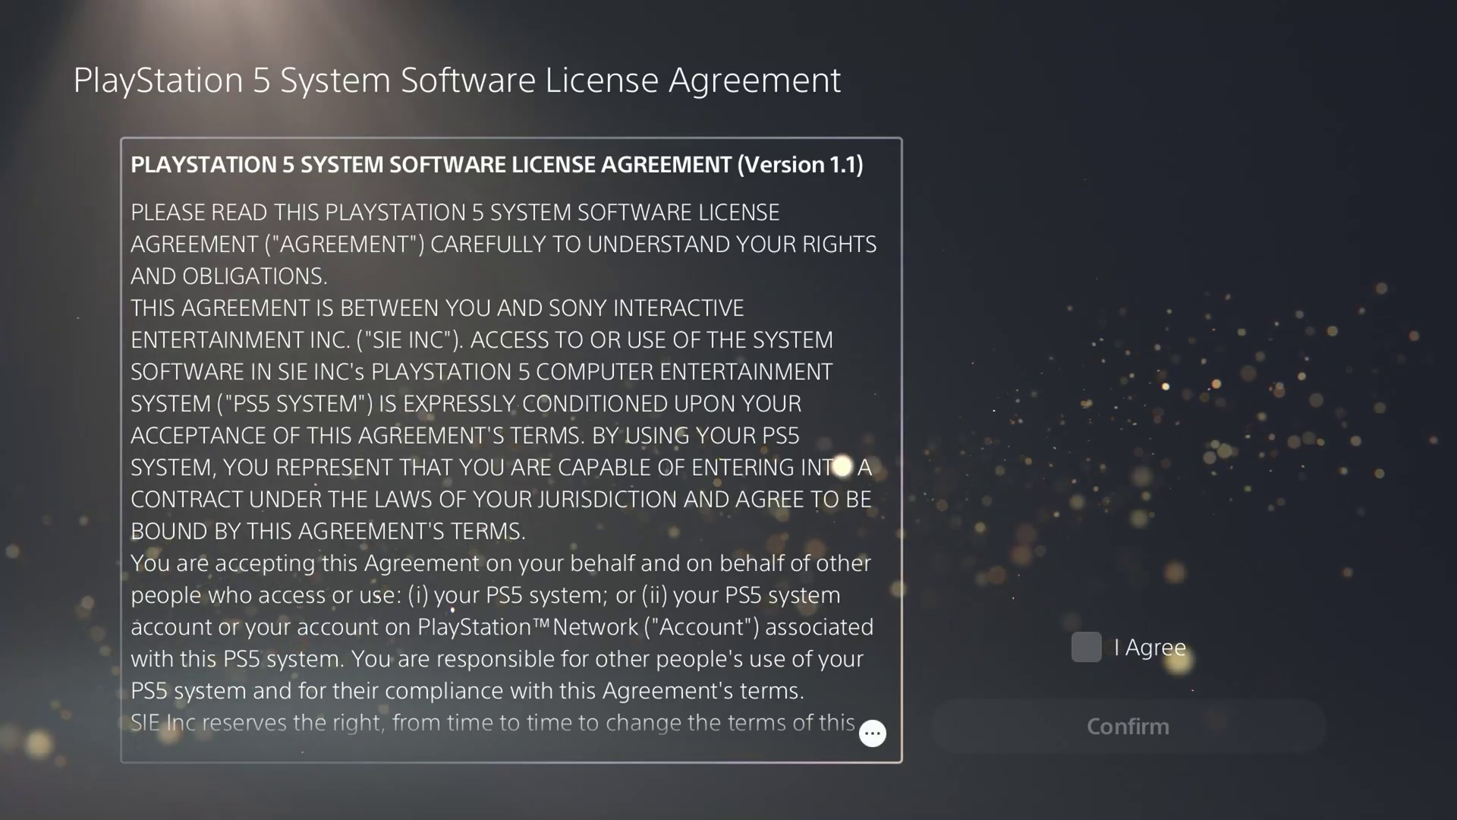
Step: Accept the system software license agreement with I Agree and Confirm
{"action": "scroll", "coordinate": [517, 452], "scroll_direction": "down", "scroll_amount": 8}
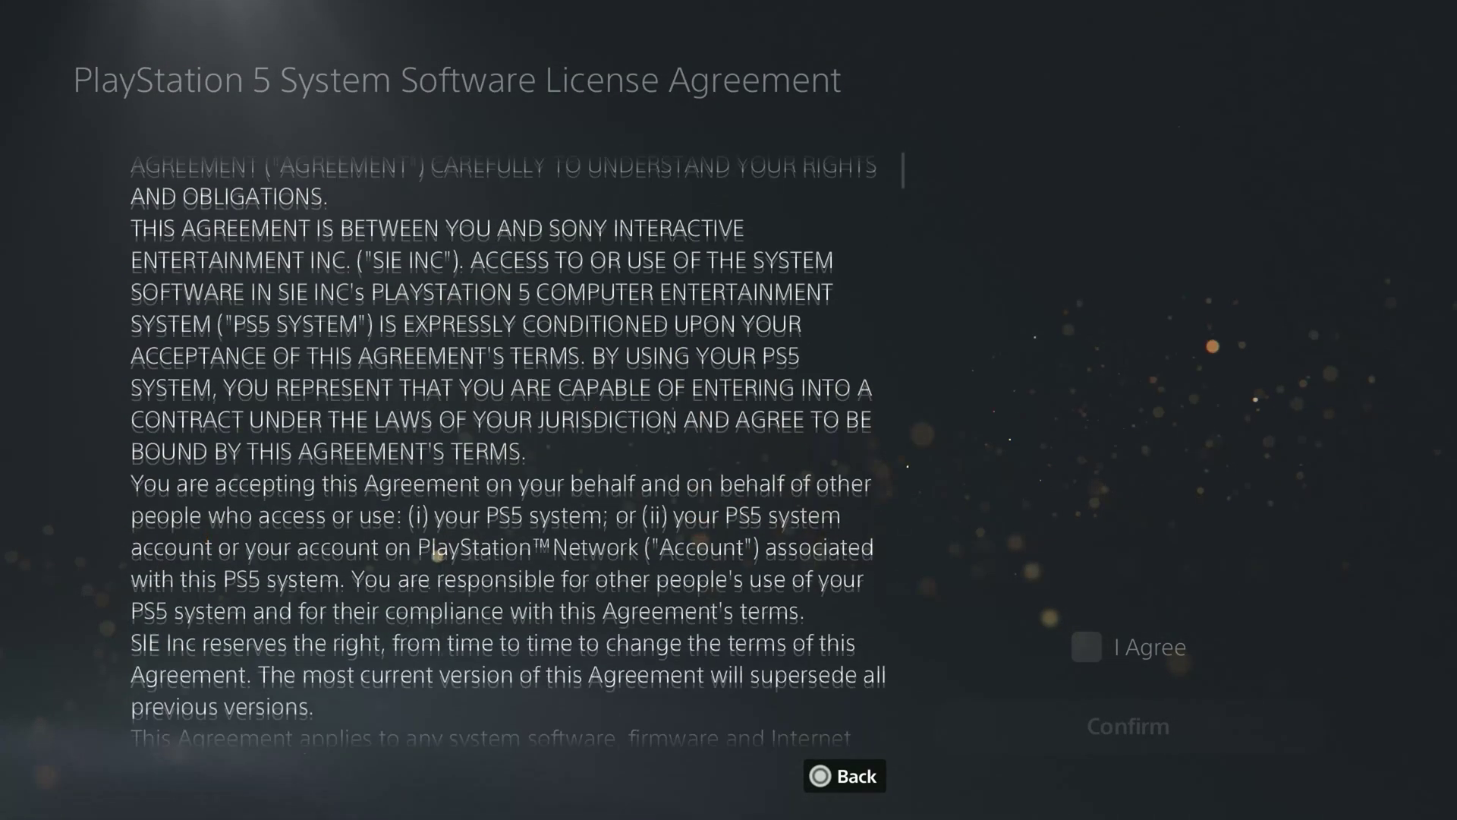
{"action": "scroll", "coordinate": [517, 451], "scroll_direction": "down", "scroll_amount": 3}
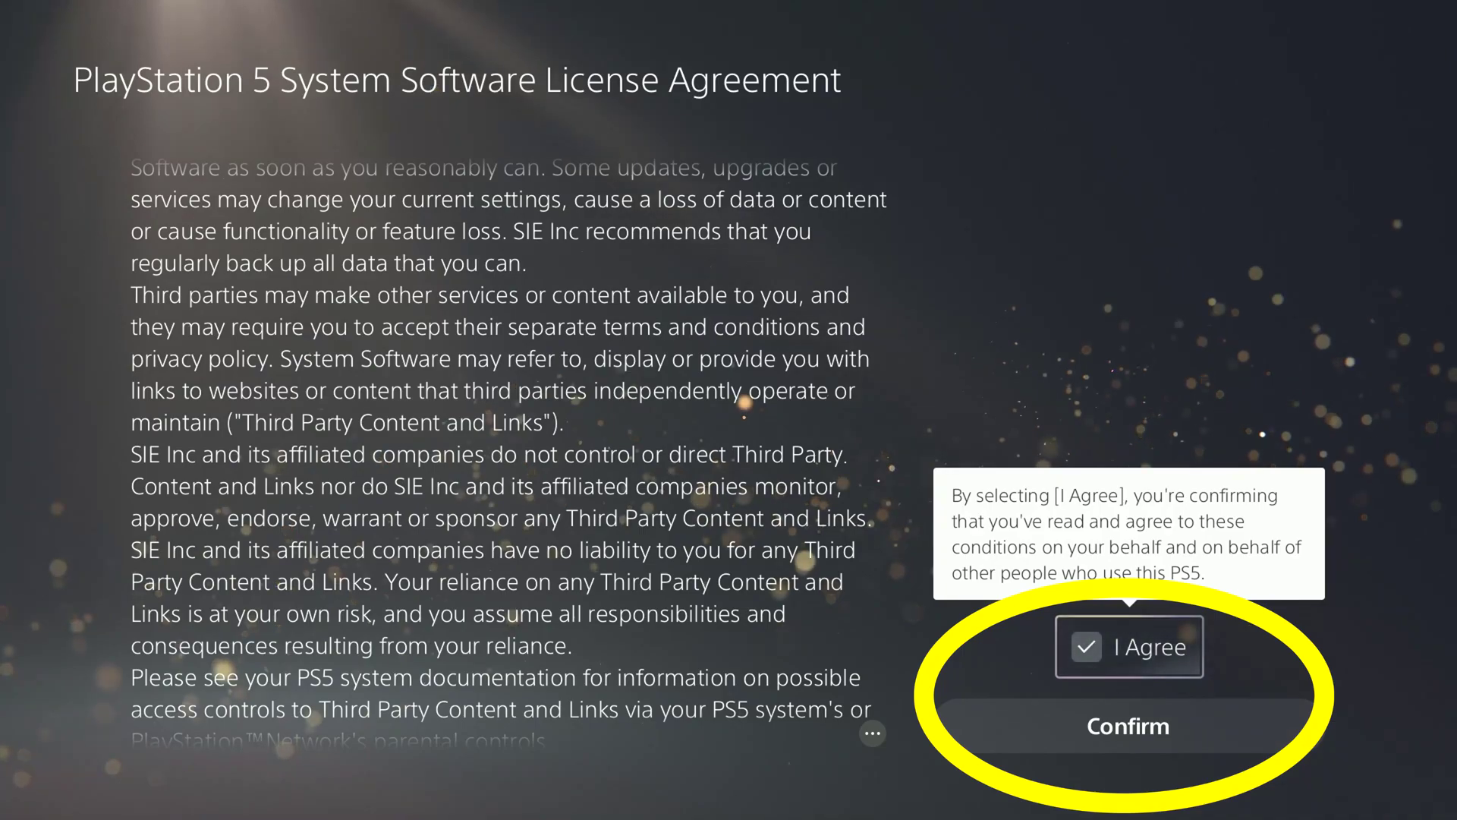
{"action": "key", "text": "Down"}
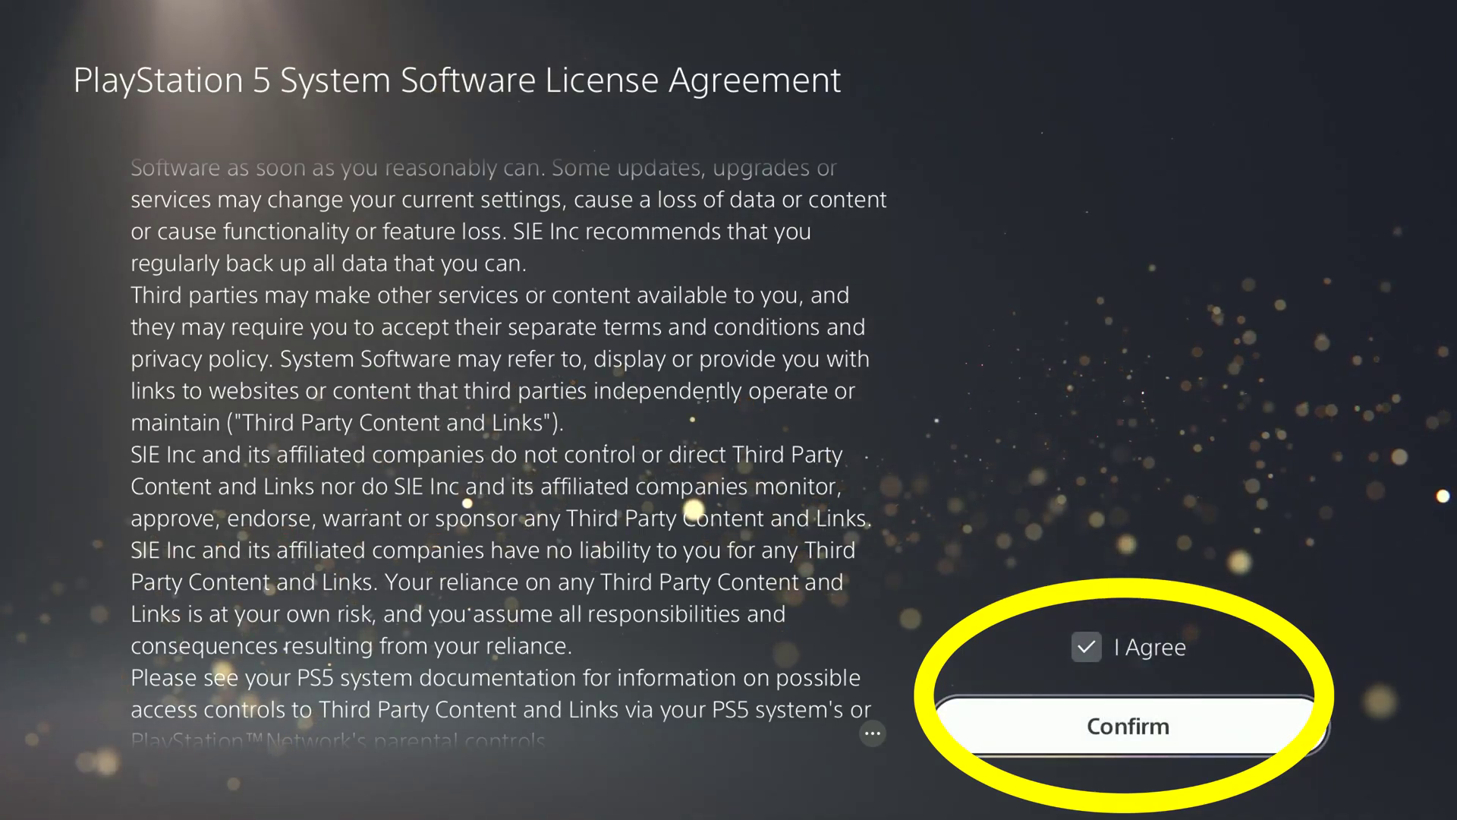
{"action": "key", "text": "Return"}
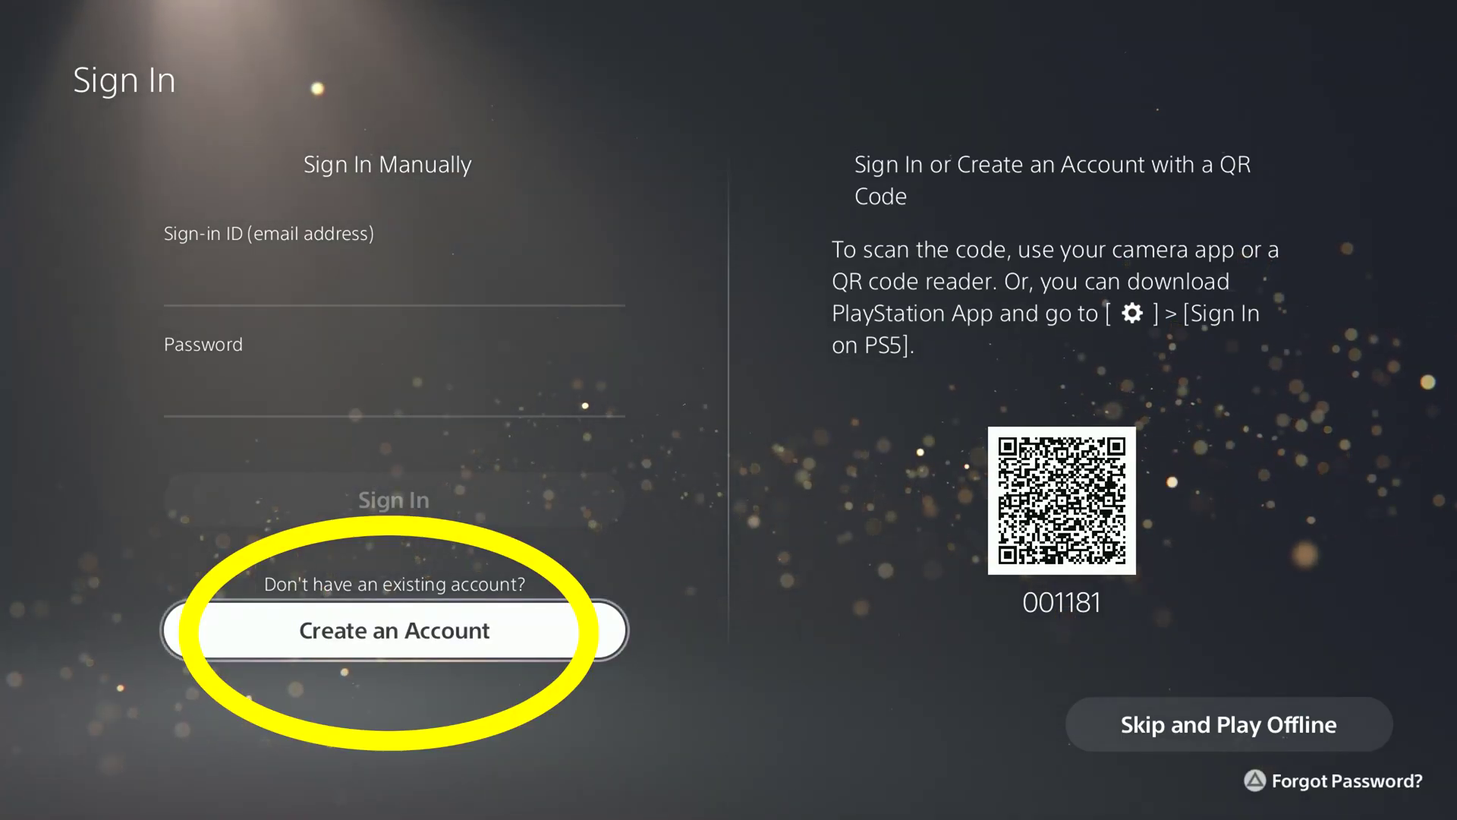
Step: Create an account with country United States and birth day 15, and submit the sign-in email and password
{"action": "key", "text": "Return"}
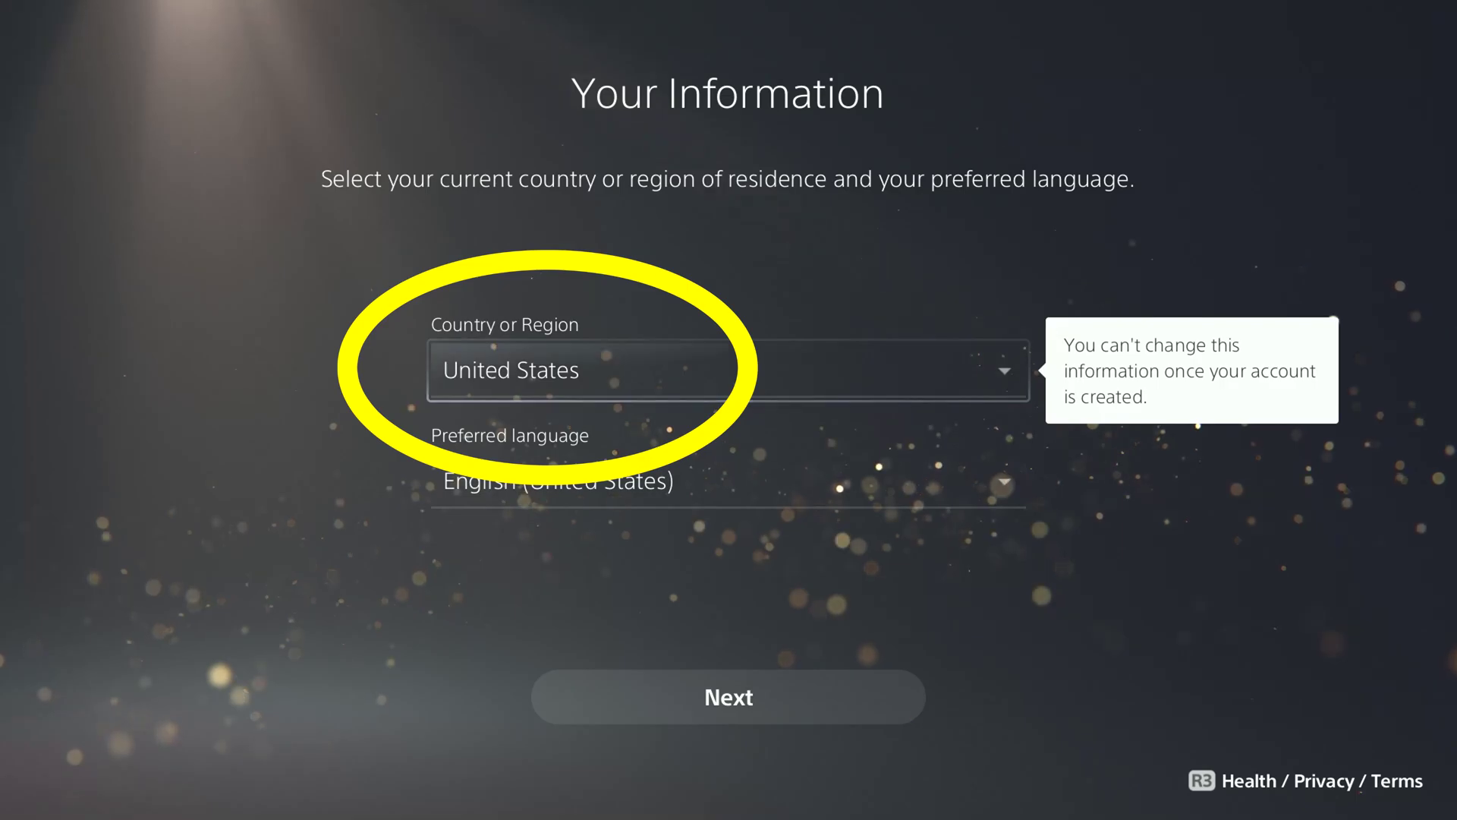
{"action": "key", "text": "Return"}
{"action": "key", "text": "Up"}
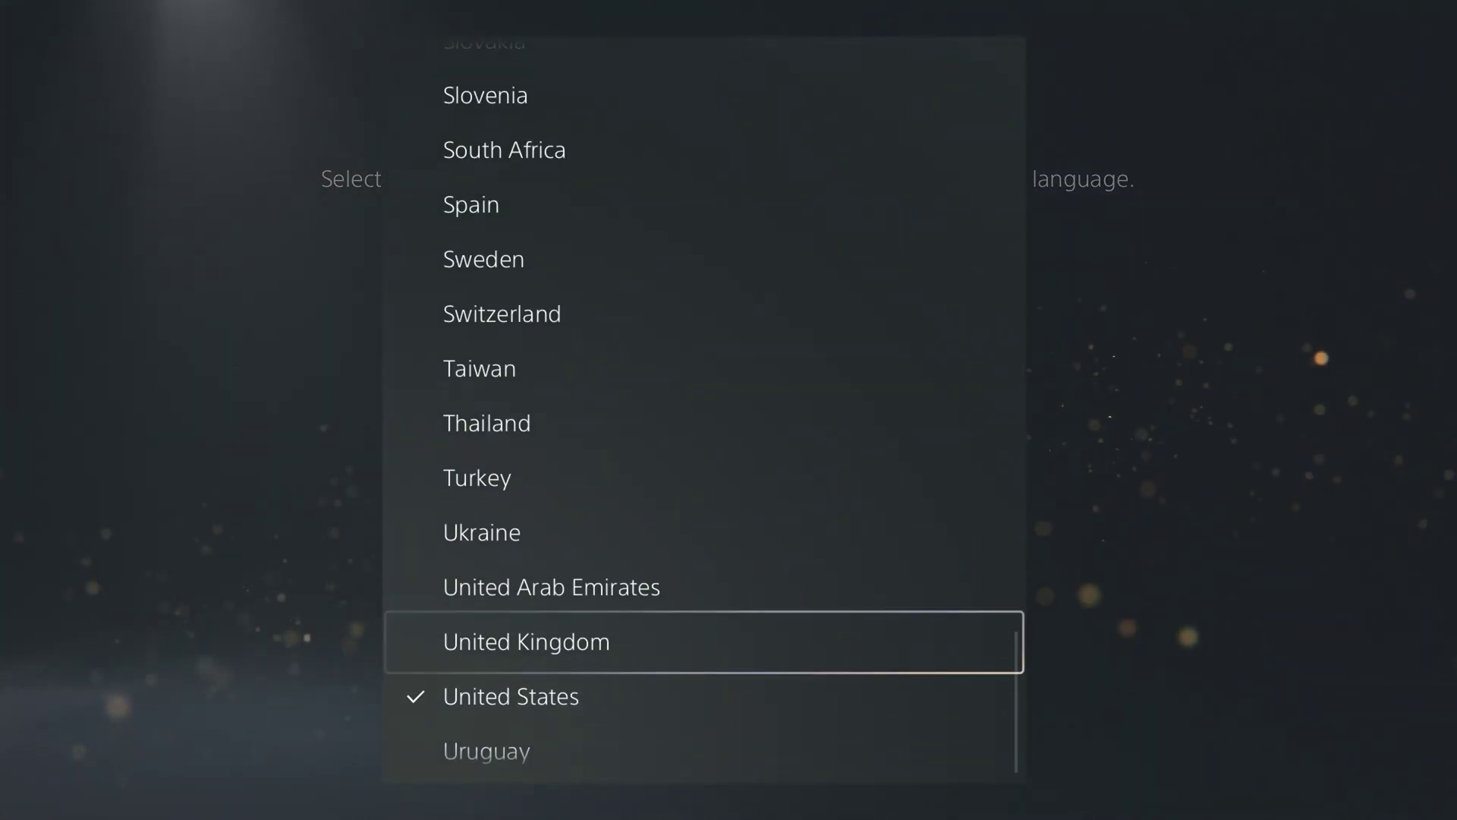
{"action": "key", "text": "Escape"}
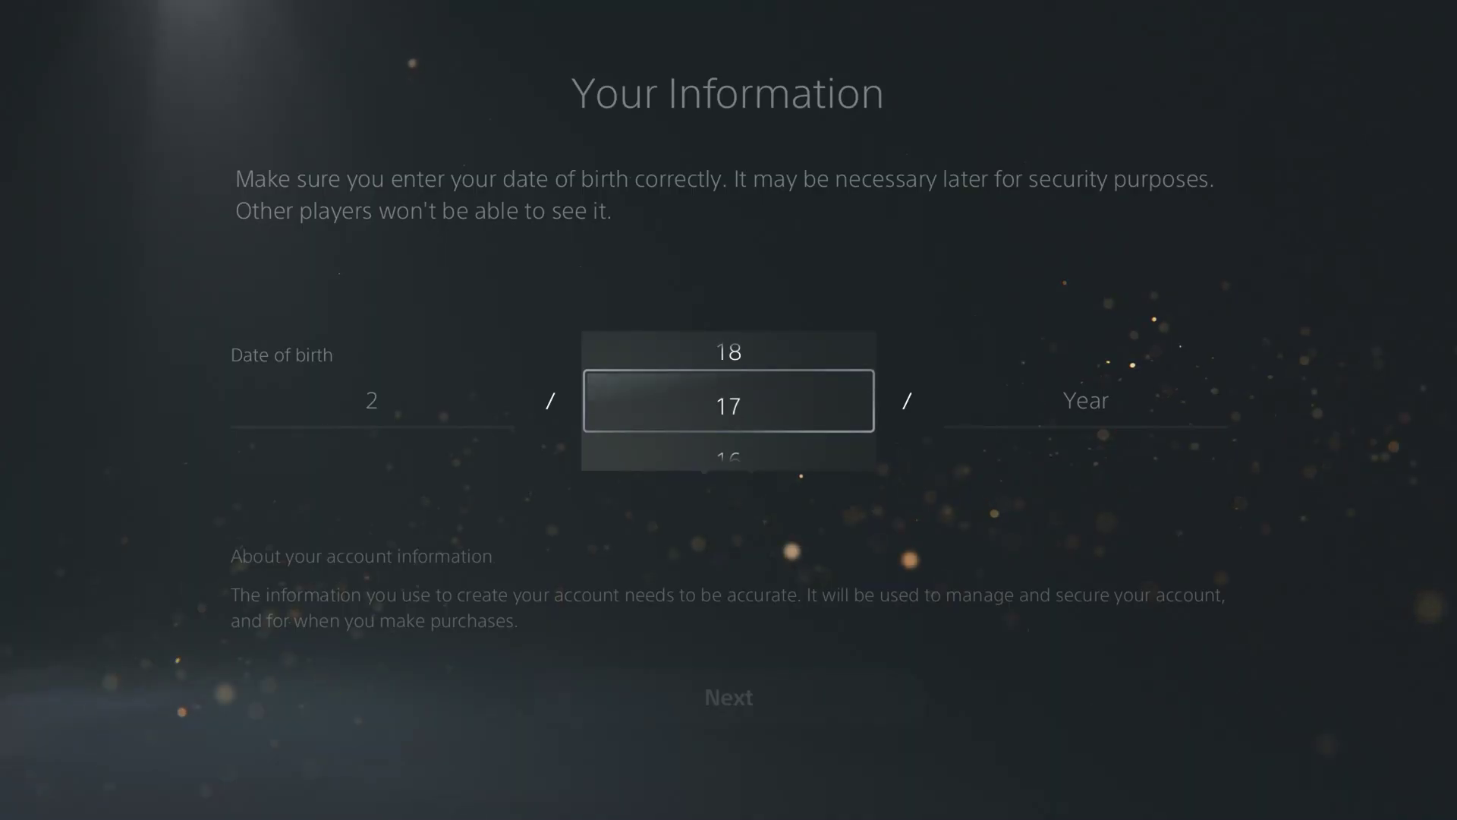
{"action": "key", "text": "Down"}
{"action": "key", "text": "Down"}
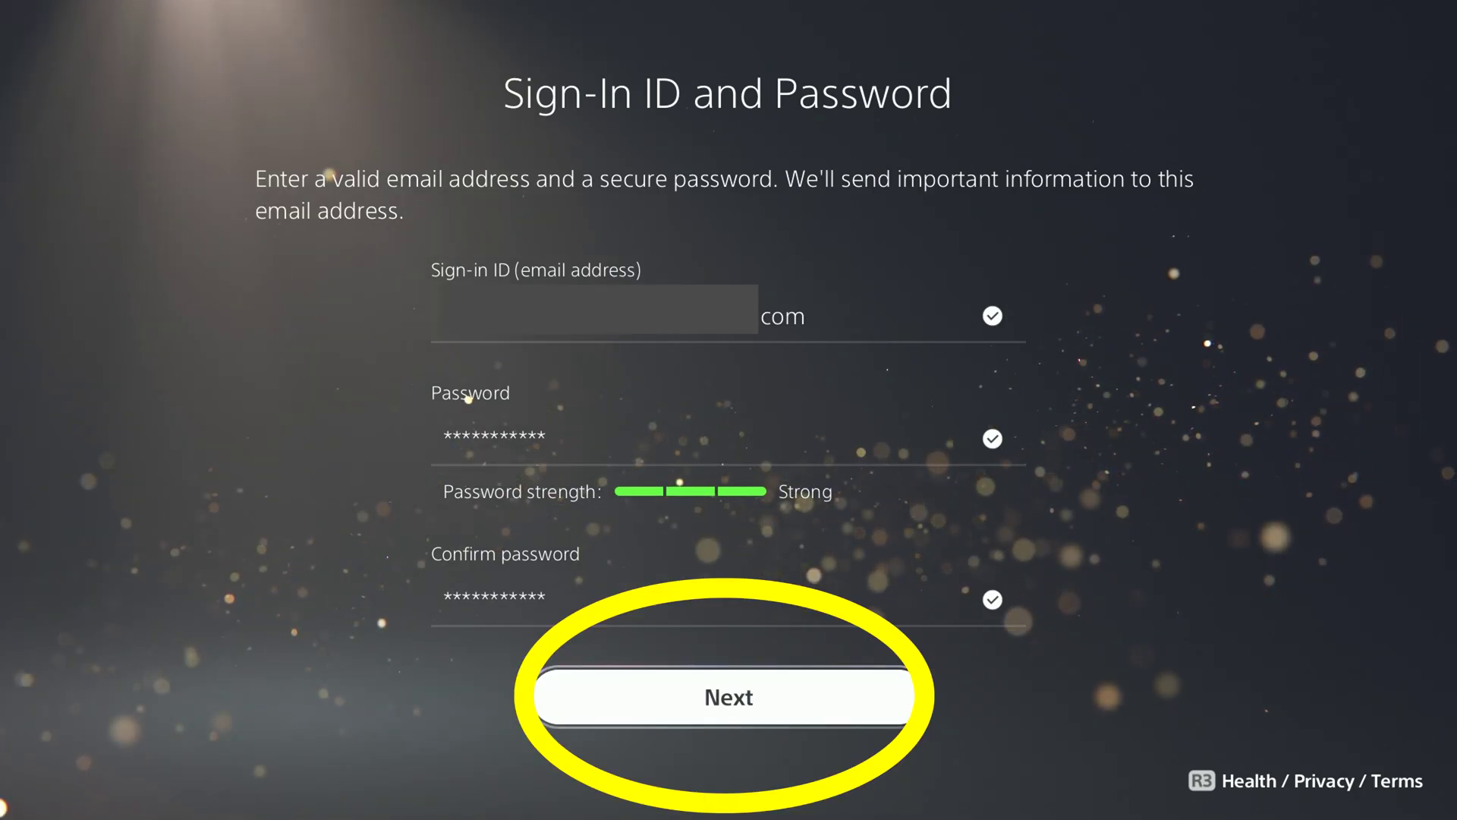
{"action": "key", "text": "Return"}
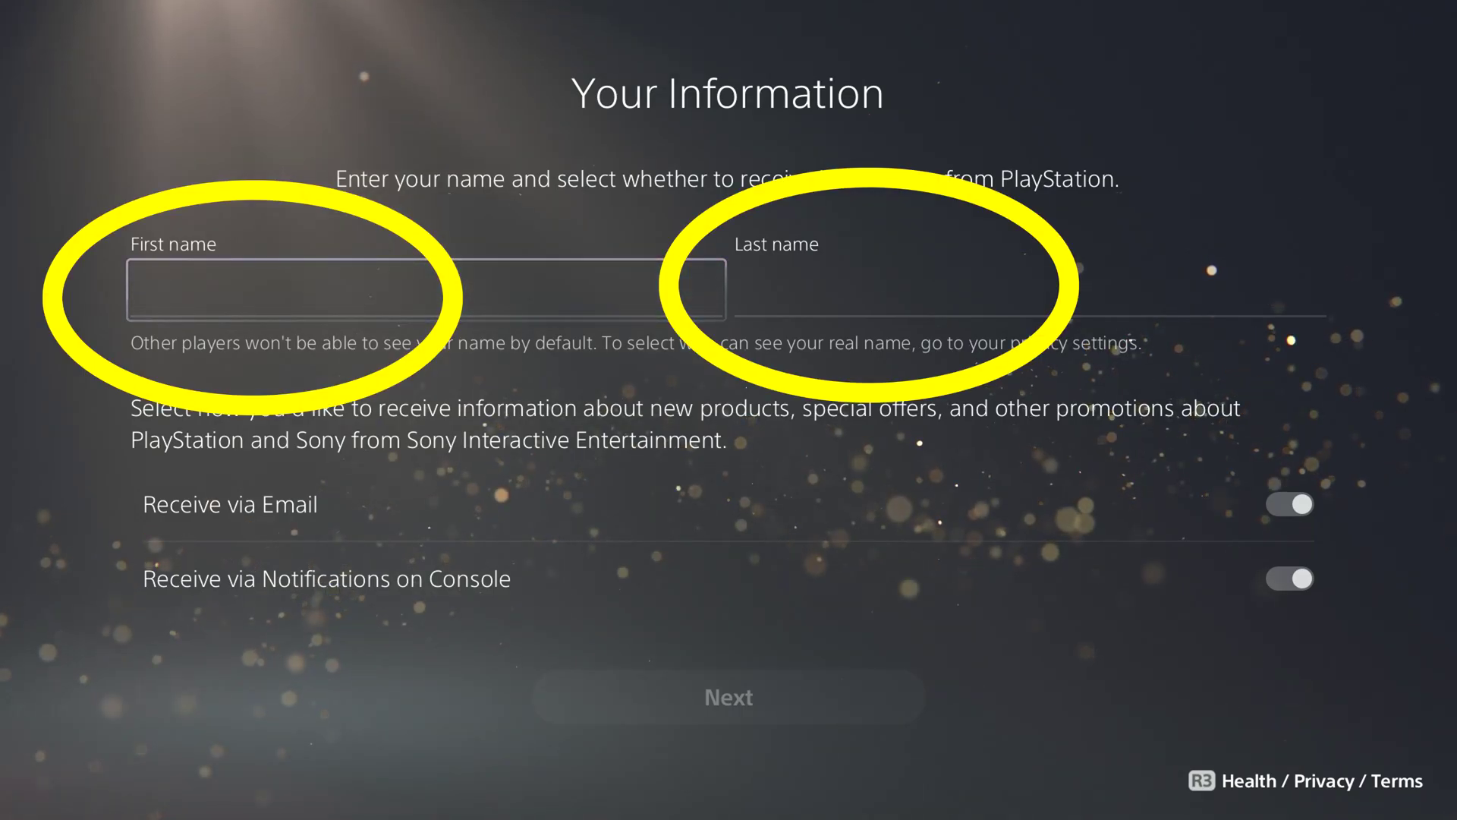
Step: Enter the account holder's first and last name with the on-screen keyboard
{"action": "key", "text": "Return"}
{"action": "type", "text": "Ho"}
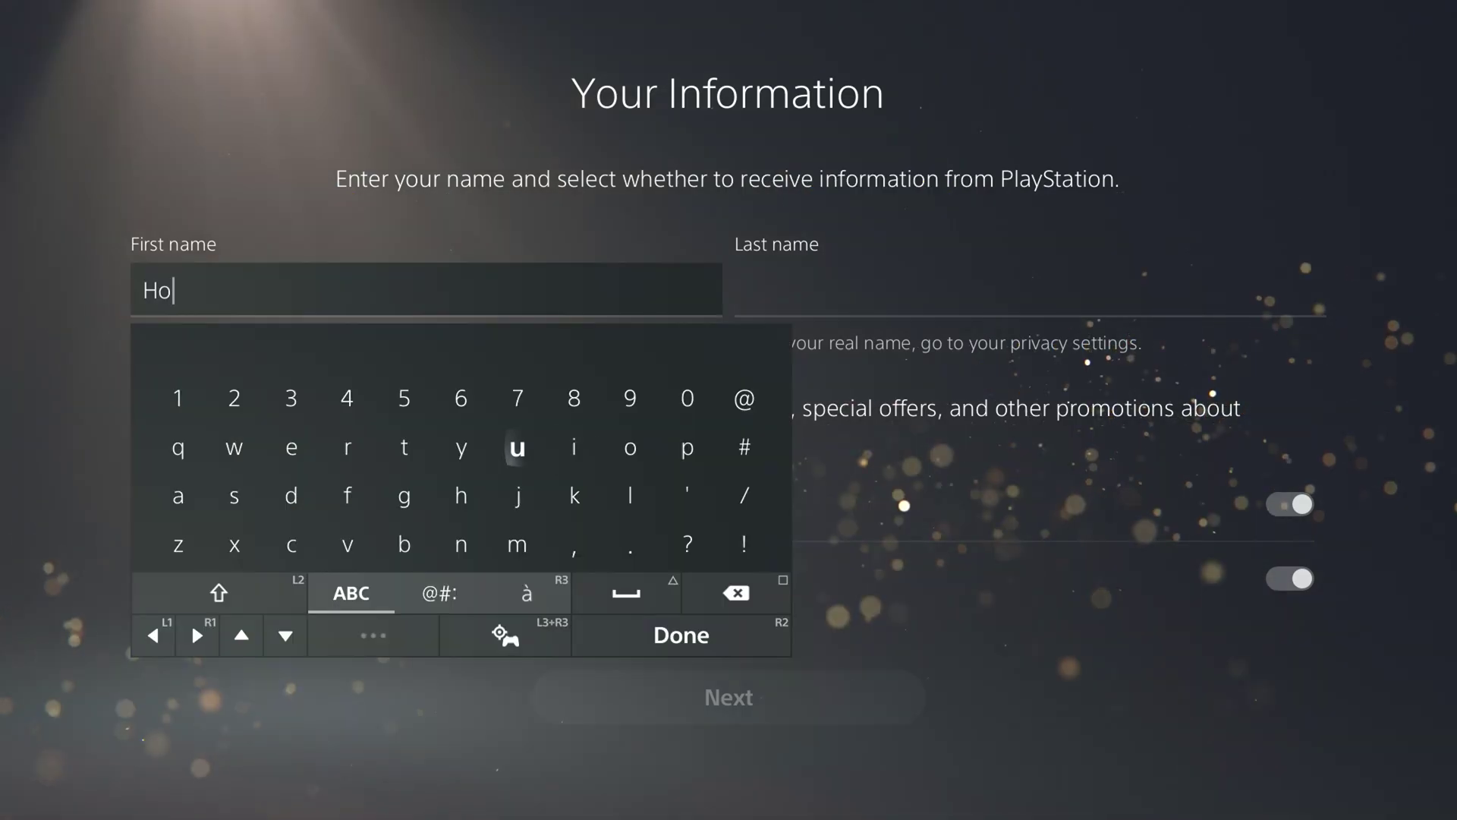
{"action": "type", "text": "w"}
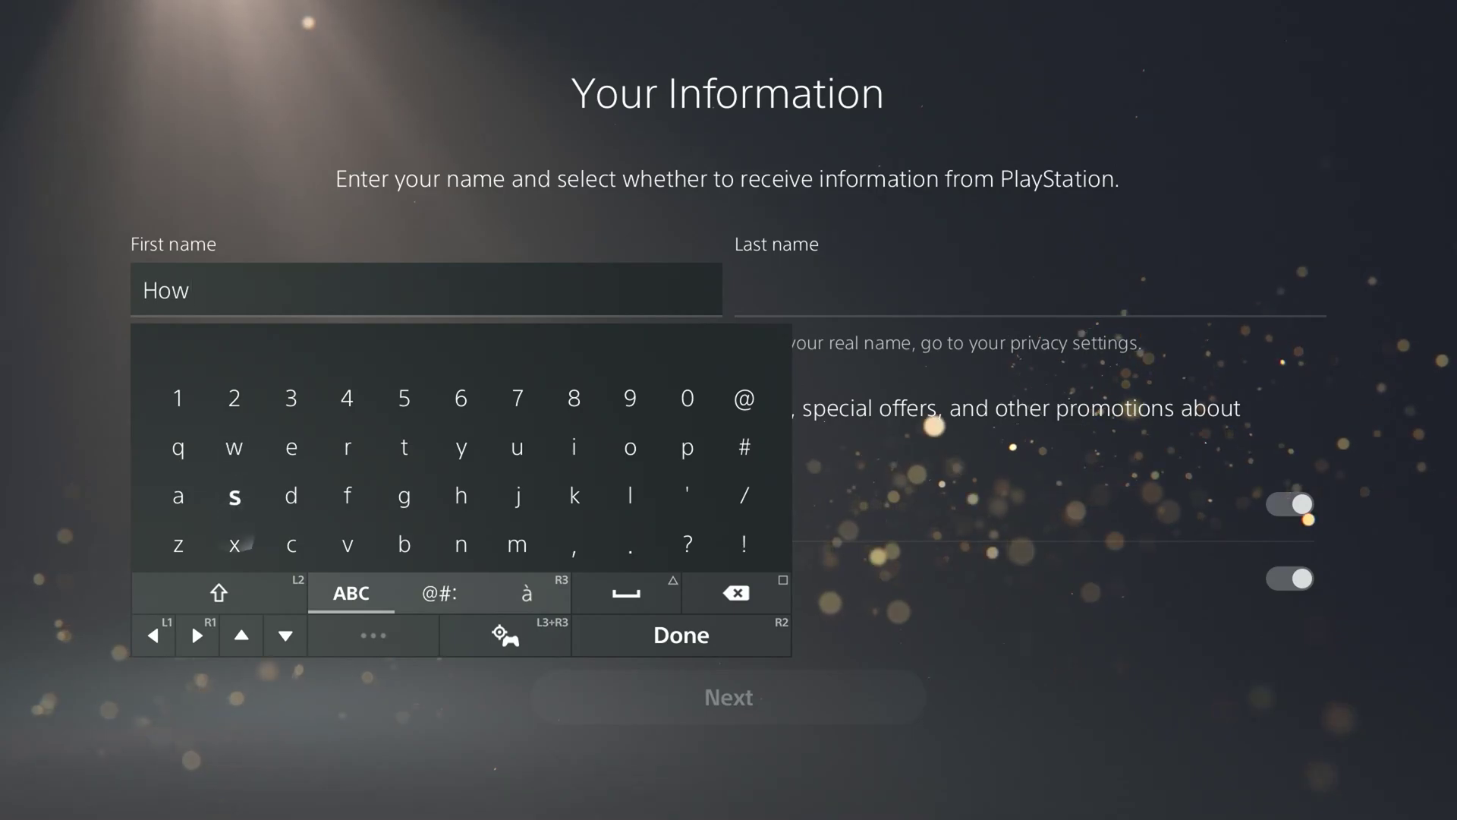
{"action": "key", "text": "Down"}
{"action": "key", "text": "Down"}
{"action": "key", "text": "Right"}
{"action": "key", "text": "Right"}
{"action": "key", "text": "Right"}
{"action": "key", "text": "Right"}
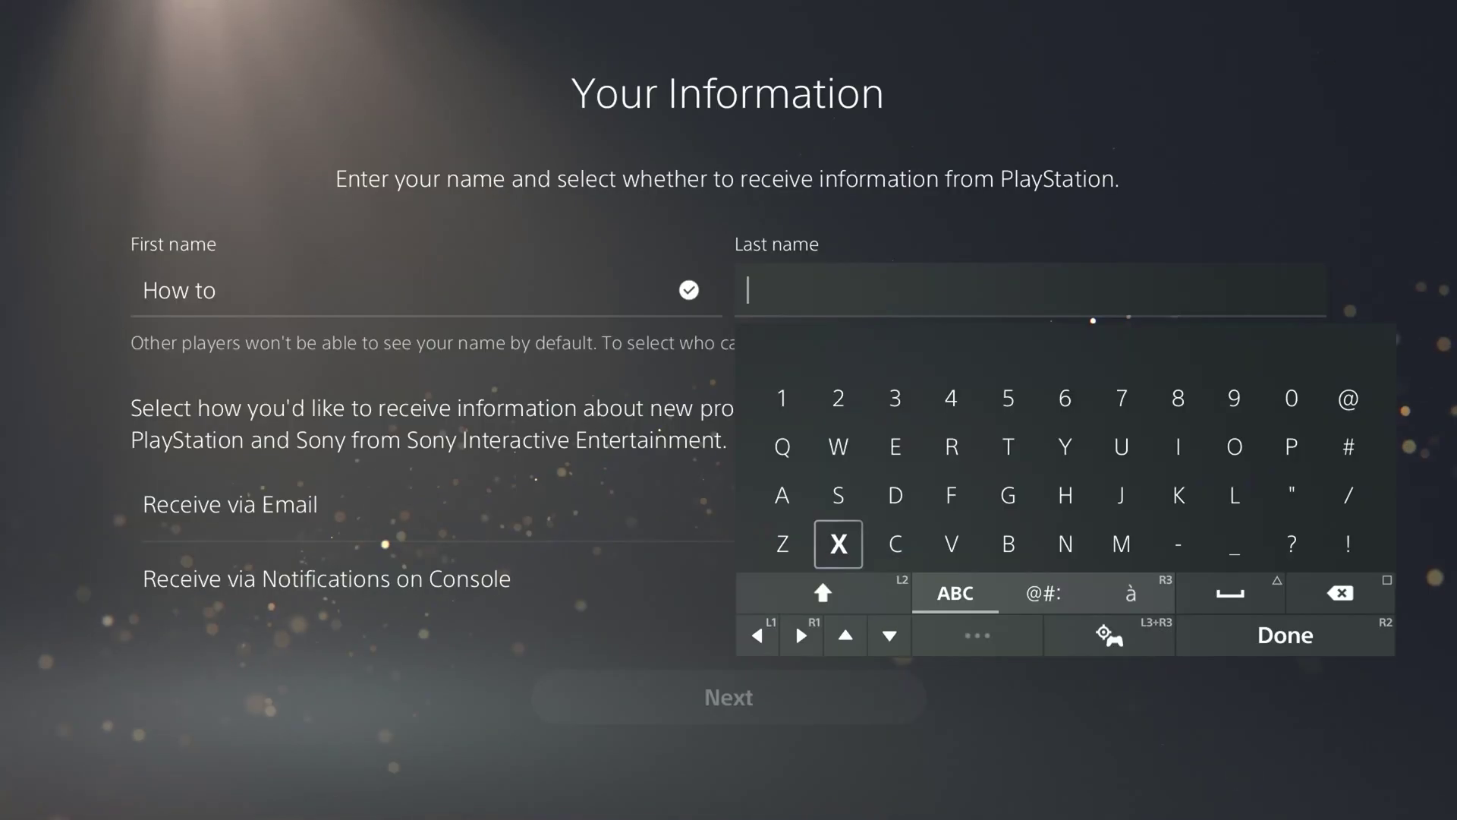
{"action": "type", "text": "X"}
{"action": "key", "text": "Down"}
{"action": "key", "text": "Right"}
{"action": "key", "text": "Right"}
{"action": "key", "text": "Right"}
{"action": "key", "text": "Right"}
{"action": "key", "text": "Down"}
{"action": "key", "text": "Return"}
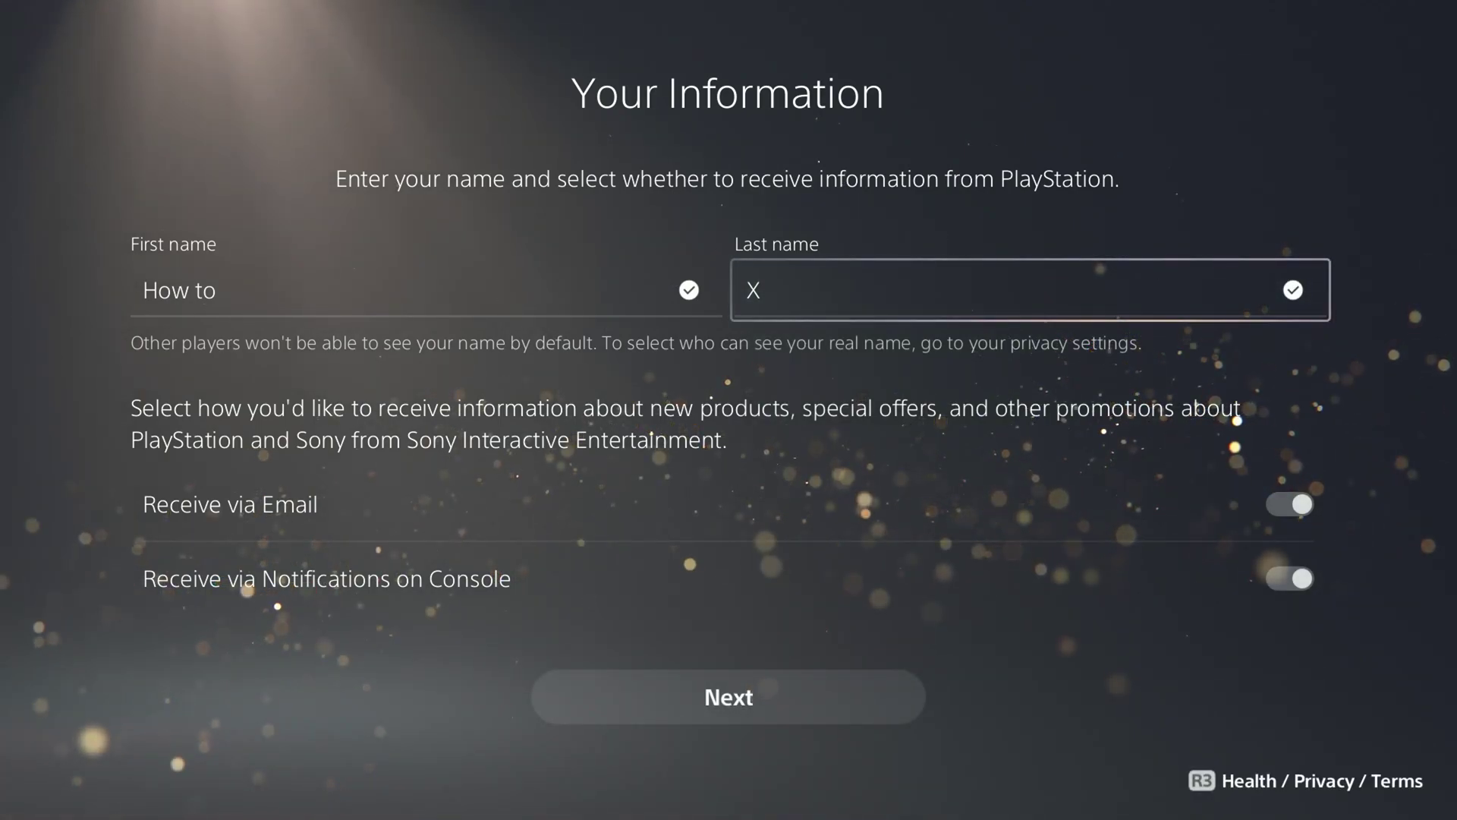
Step: Leave the email promotion options unchanged and submit the name page
{"action": "key", "text": "Down"}
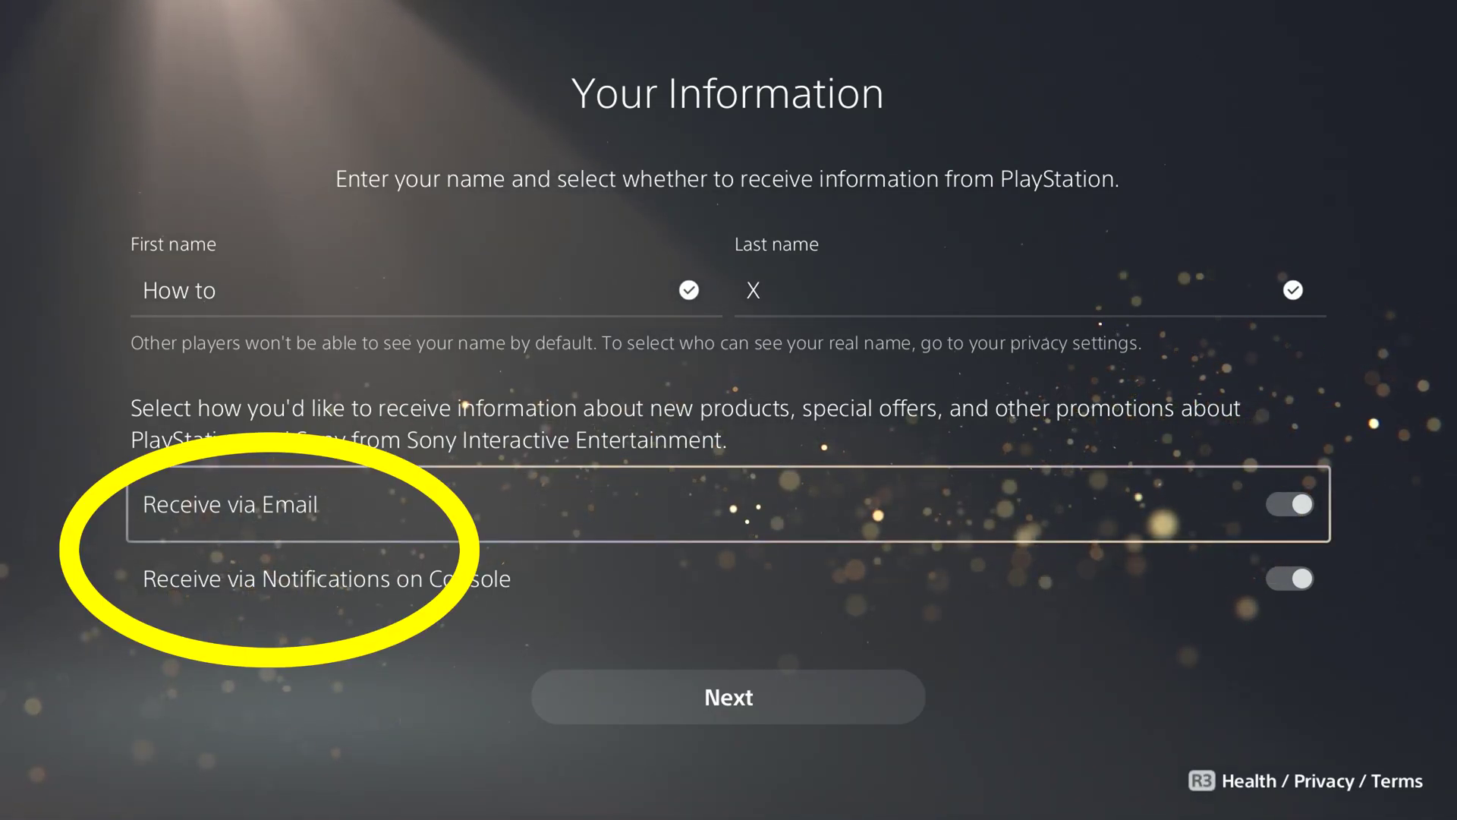
{"action": "key", "text": "Down"}
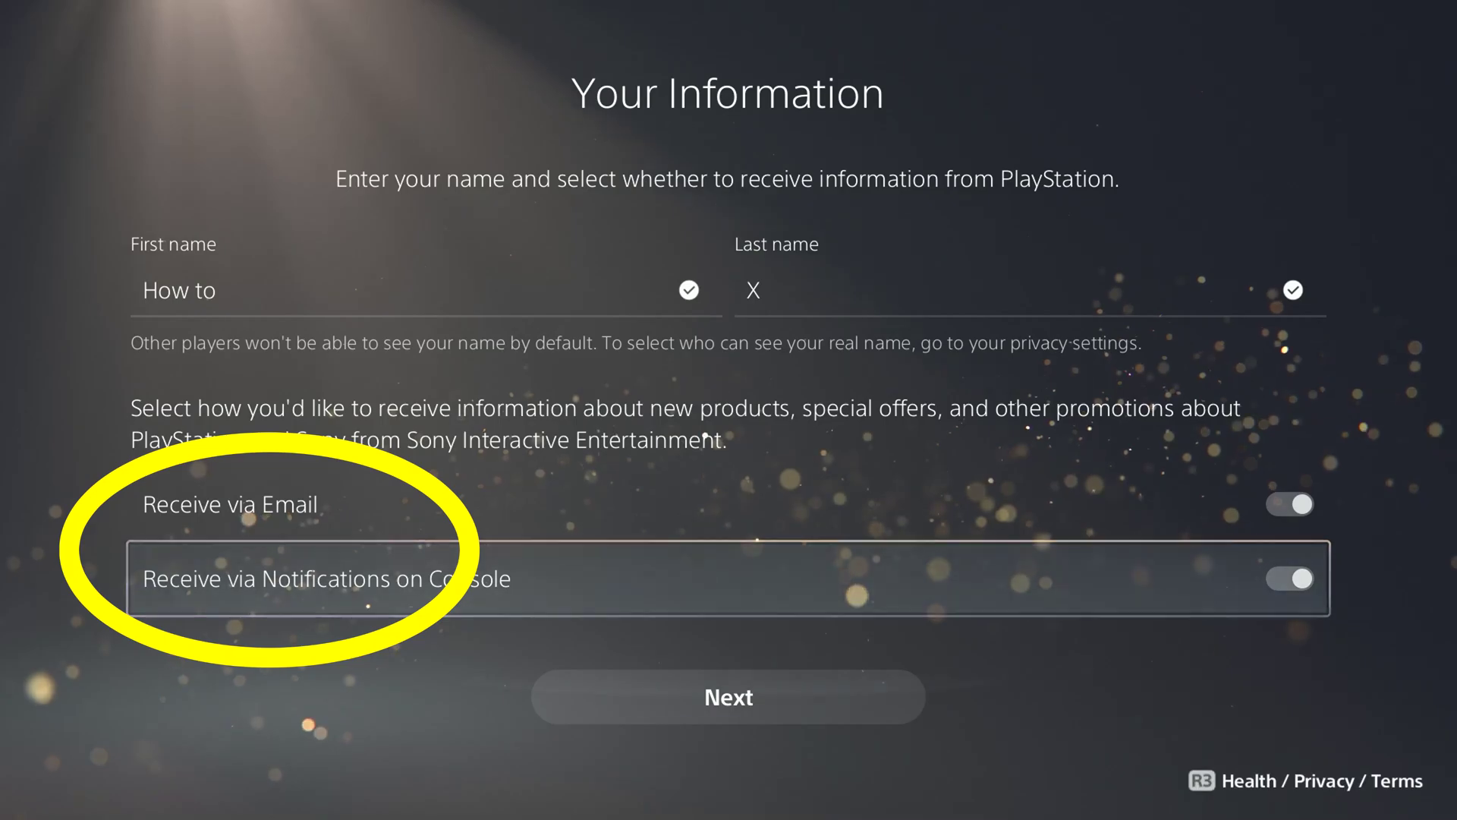
{"action": "key", "text": "Down"}
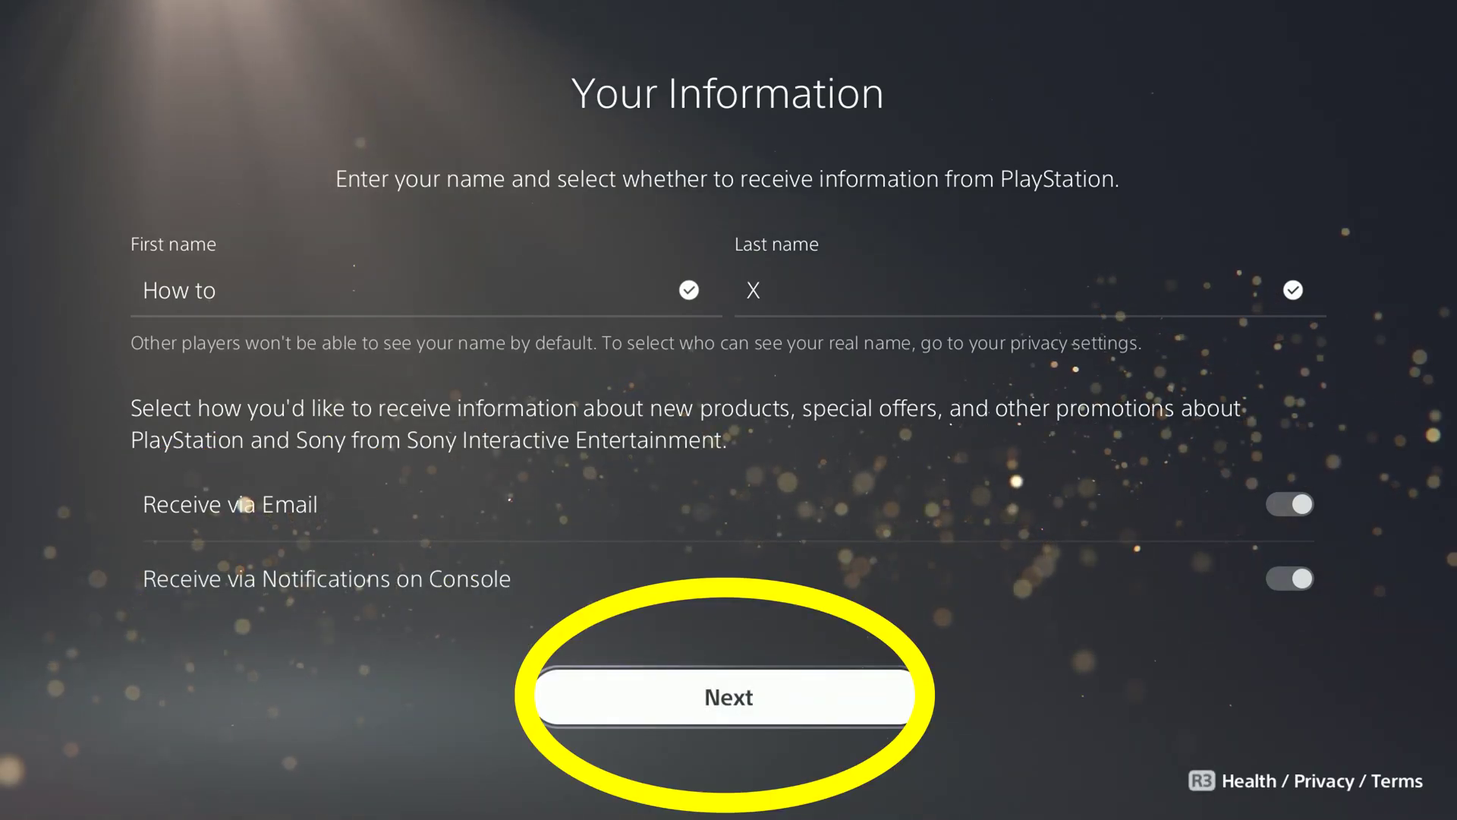
{"action": "key", "text": "Return"}
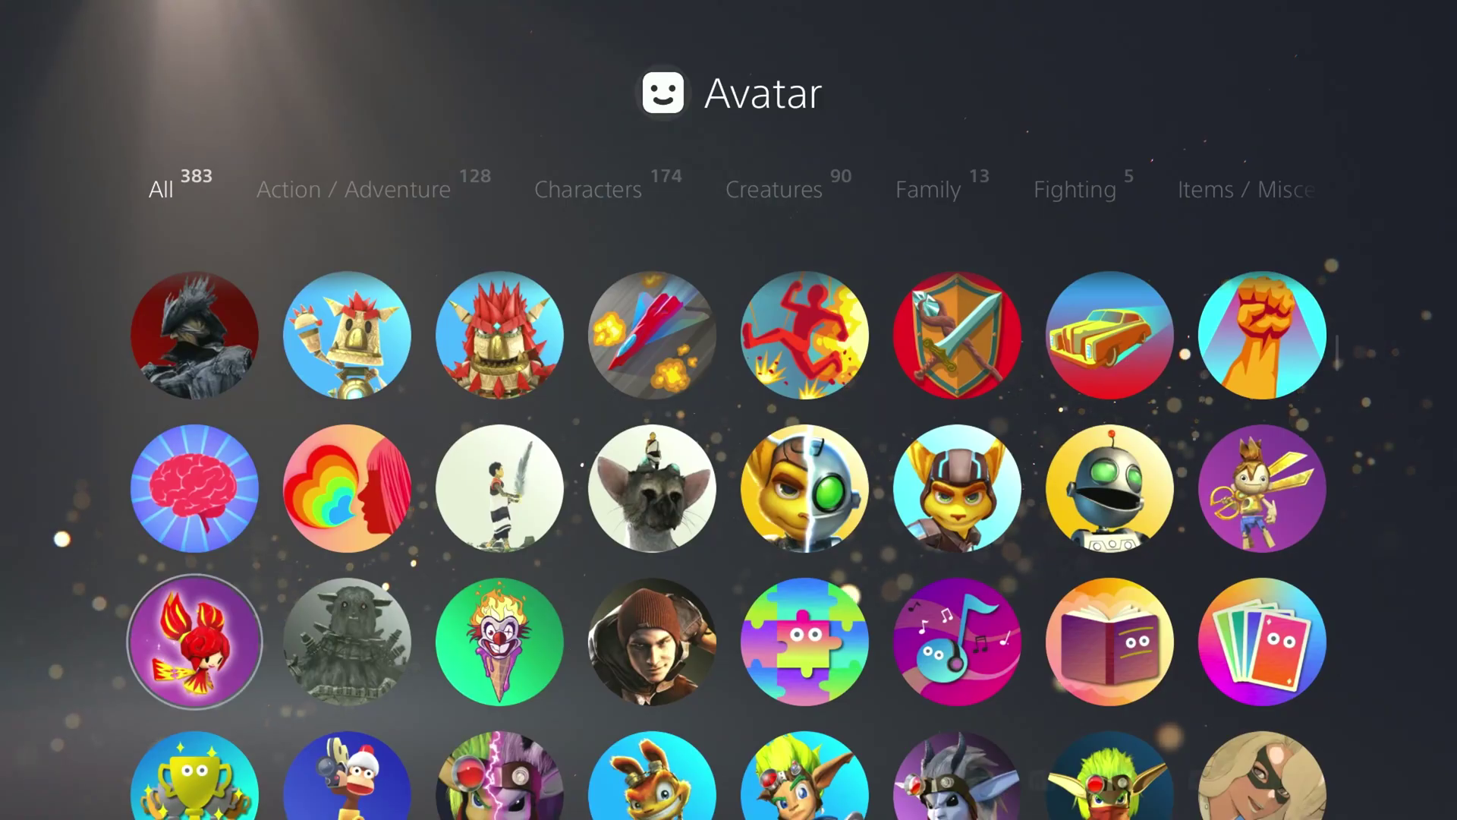
Step: Browse down the avatar grid and choose the butterfly avatar
{"action": "key", "text": "Down"}
{"action": "key", "text": "Down"}
{"action": "key", "text": "Down"}
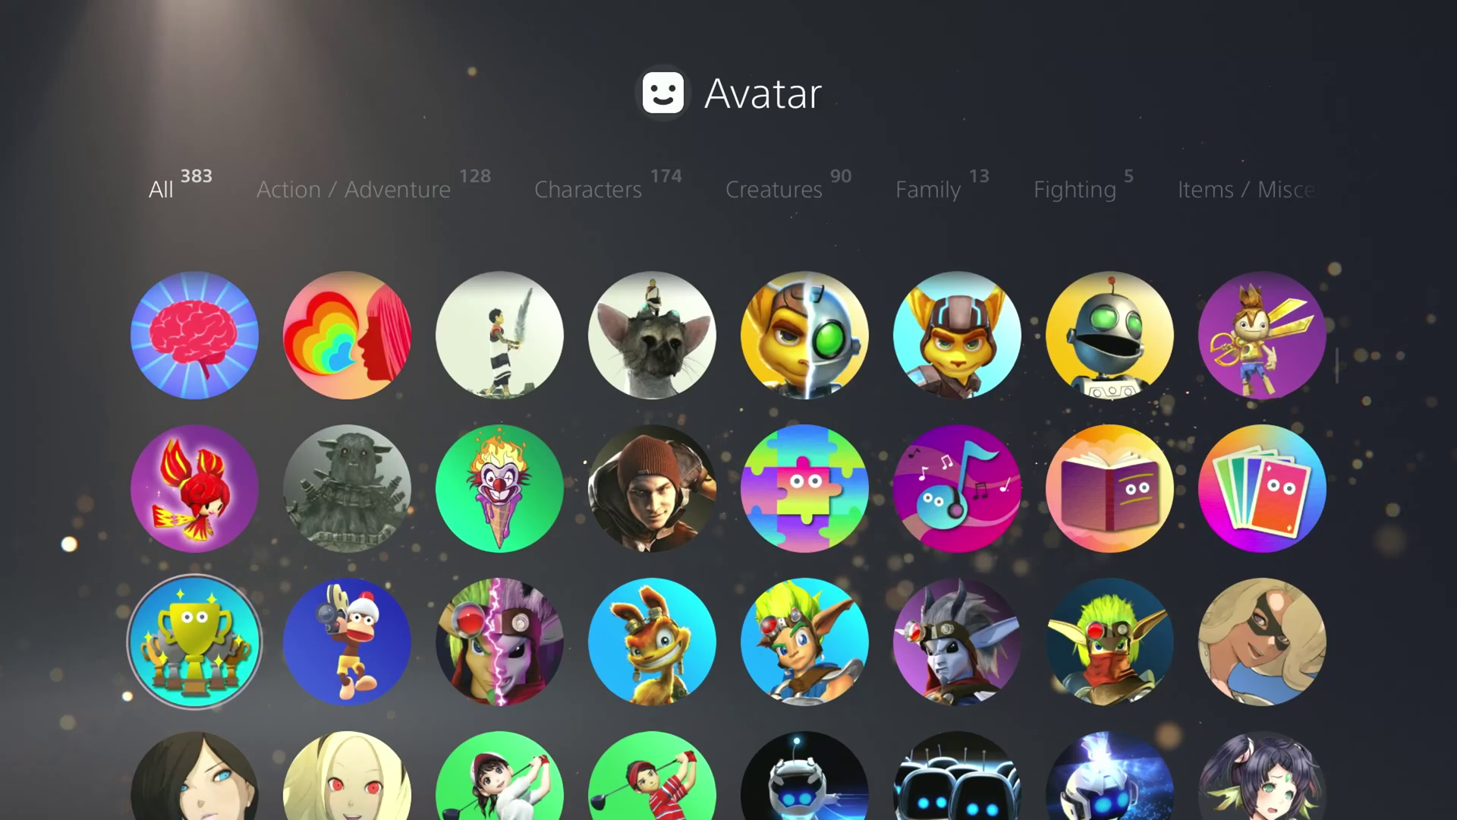
{"action": "key", "text": "Down"}
{"action": "key", "text": "Down"}
{"action": "key", "text": "Down"}
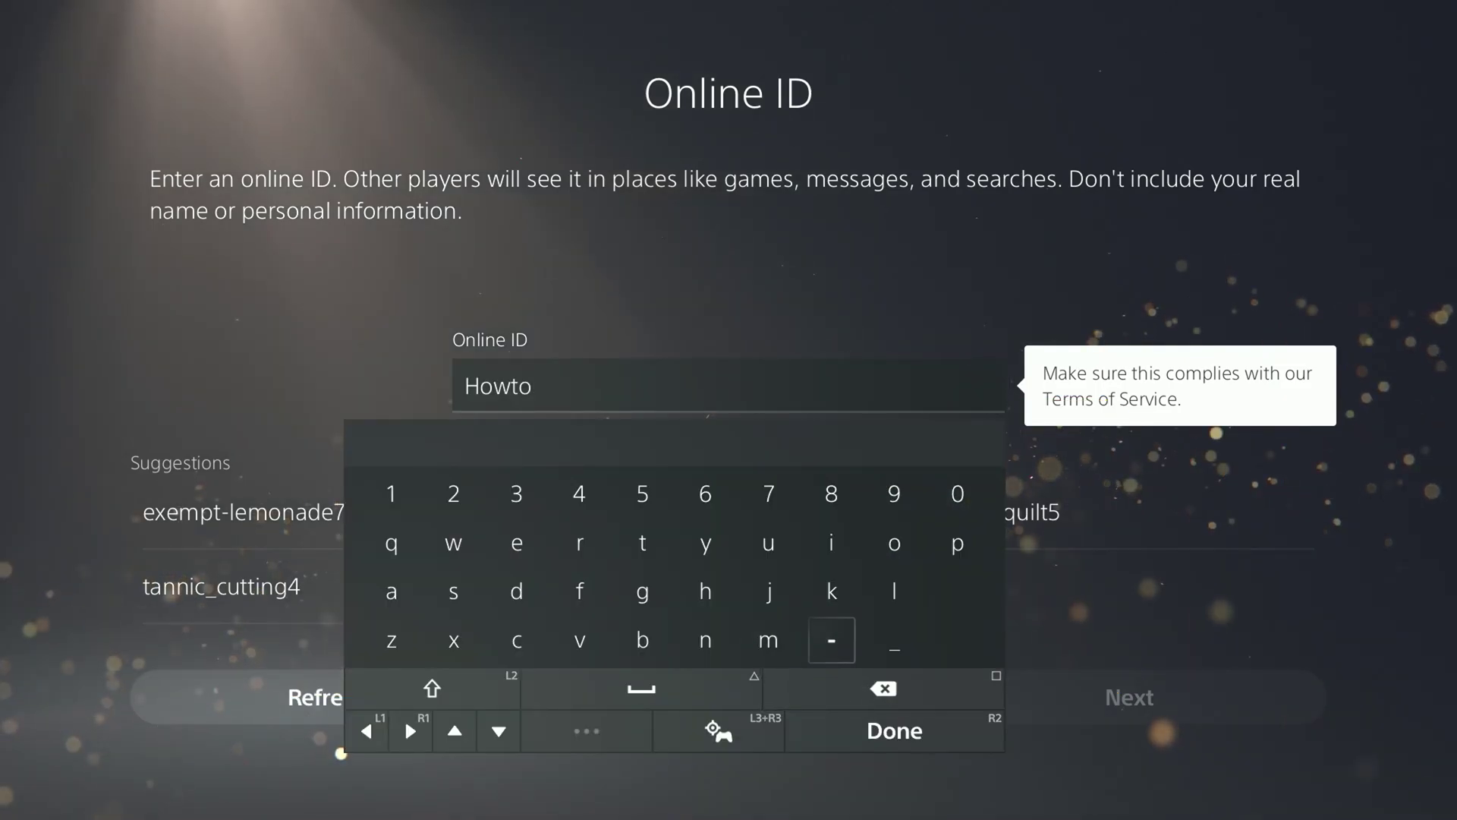
Step: Add an uppercase X, three underscores and 2023 to the online ID
{"action": "key", "text": "Left"}
{"action": "key", "text": "Left"}
{"action": "key", "text": "Left"}
{"action": "key", "text": "Left"}
{"action": "key", "text": "Left"}
{"action": "key", "text": "Left"}
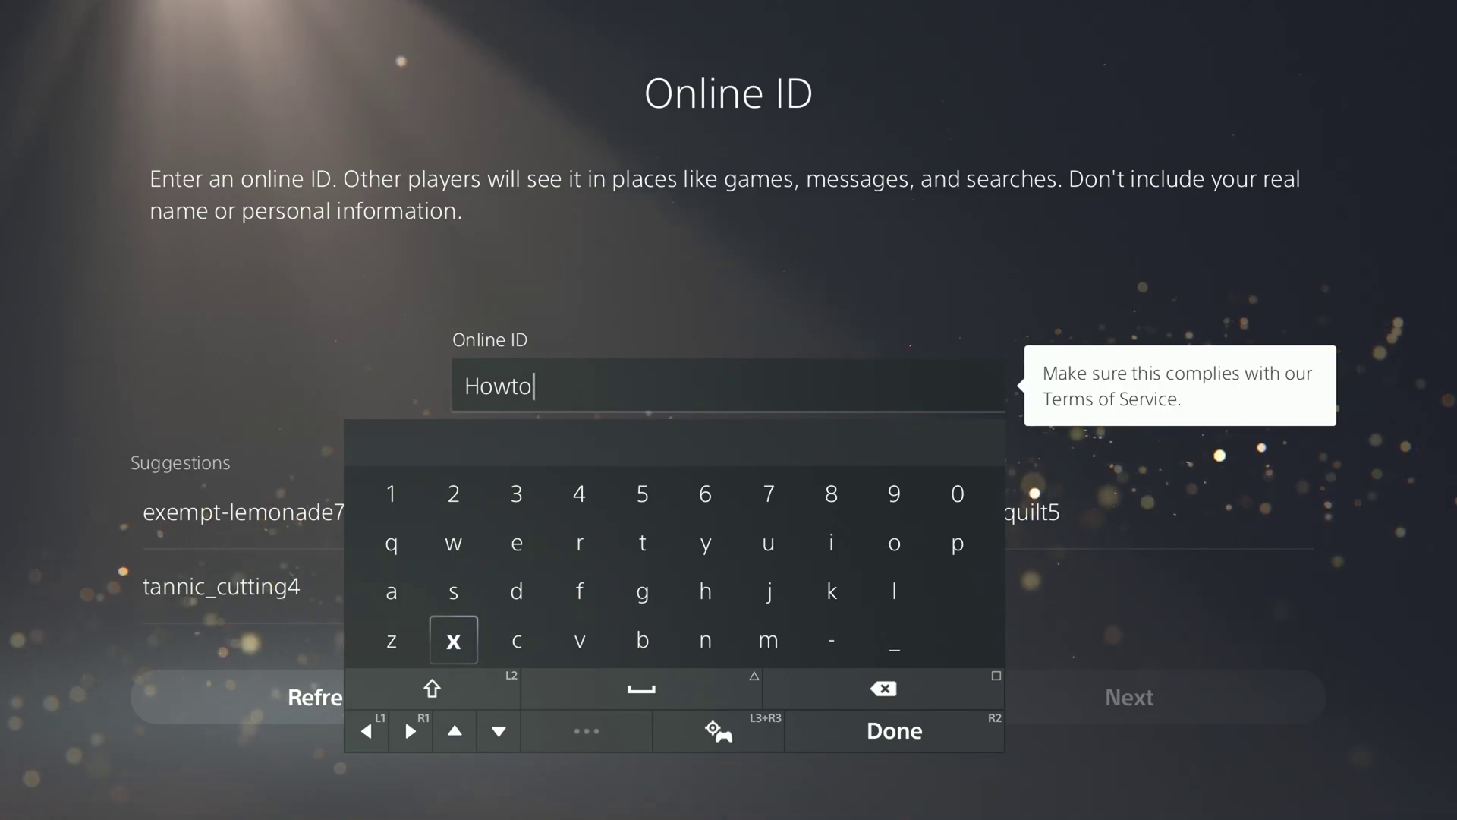
{"action": "key", "text": "shift"}
{"action": "type", "text": "X"}
{"action": "key", "text": "Right"}
{"action": "key", "text": "Right"}
{"action": "key", "text": "Right"}
{"action": "key", "text": "Right"}
{"action": "key", "text": "Right"}
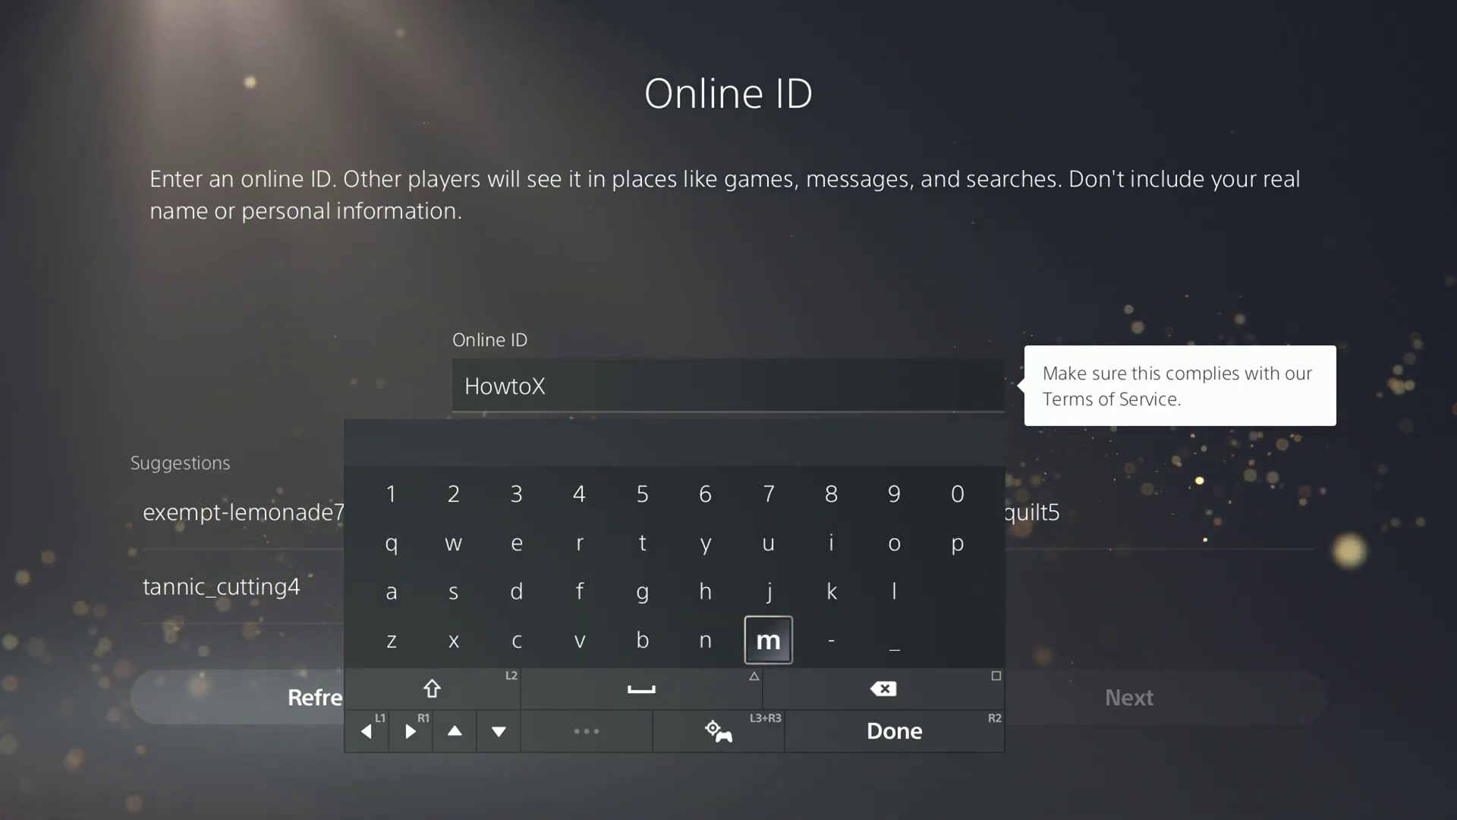
{"action": "key", "text": "Left"}
{"action": "key", "text": "Right"}
{"action": "key", "text": "Right"}
{"action": "key", "text": "Right"}
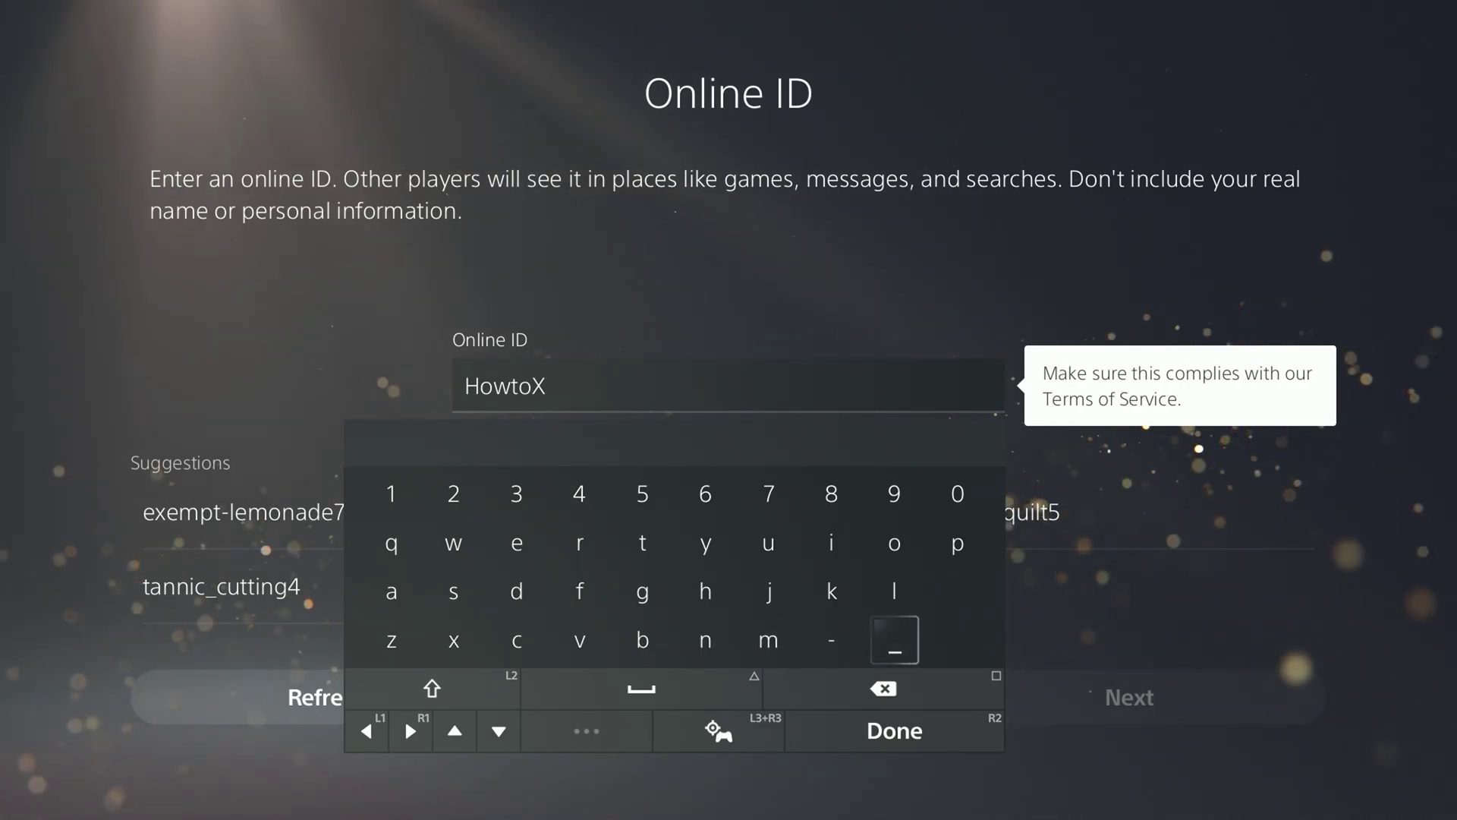
{"action": "type", "text": "___"}
{"action": "key", "text": "Up"}
{"action": "key", "text": "Up"}
{"action": "key", "text": "Up"}
{"action": "key", "text": "Left"}
{"action": "key", "text": "Left"}
{"action": "key", "text": "Left"}
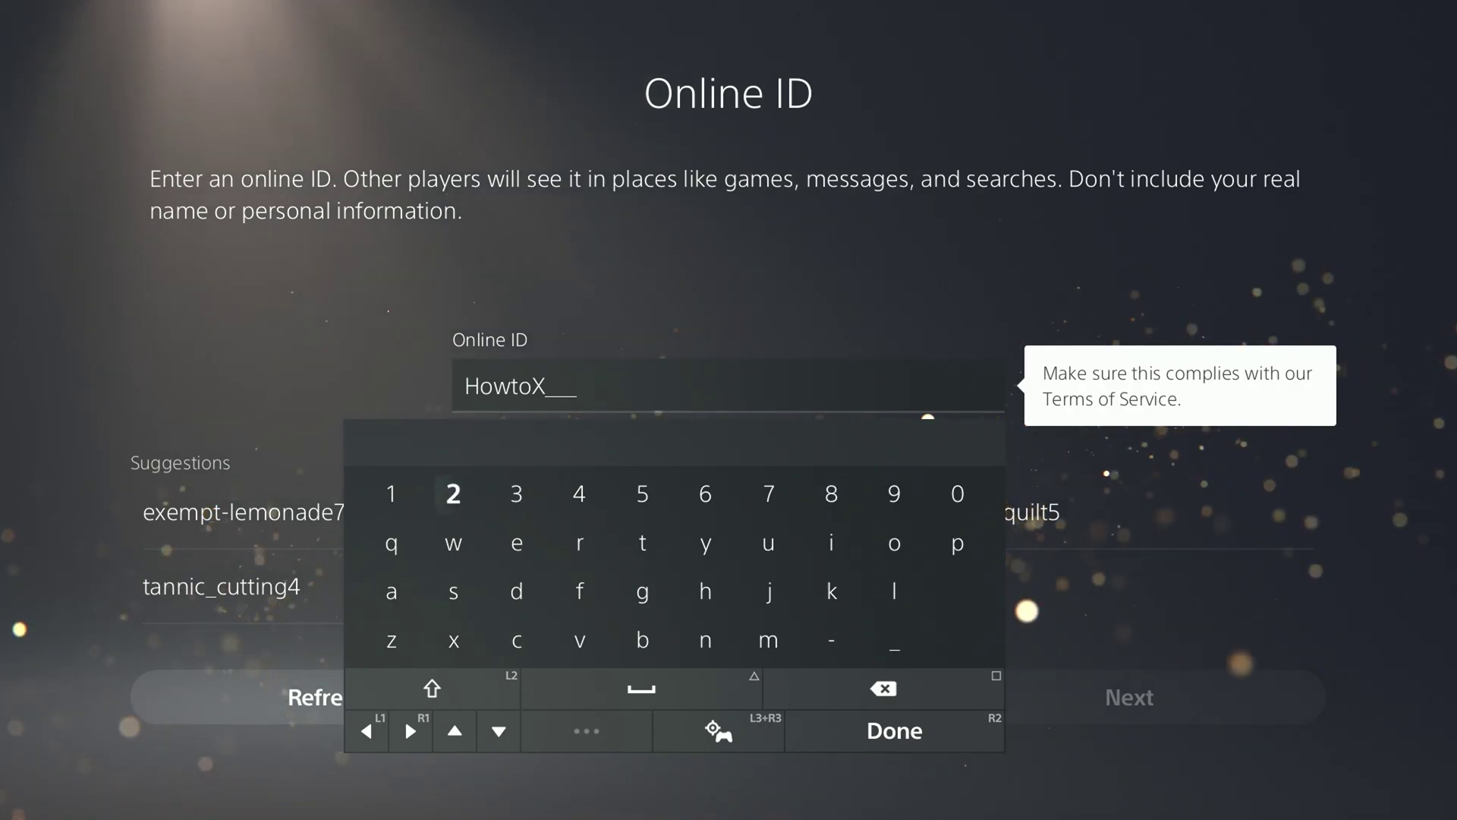
{"action": "type", "text": "2"}
{"action": "key", "text": "Right"}
{"action": "key", "text": "Right"}
{"action": "key", "text": "Right"}
{"action": "key", "text": "Right"}
{"action": "key", "text": "Right"}
{"action": "key", "text": "Right"}
{"action": "key", "text": "Right"}
{"action": "key", "text": "Right"}
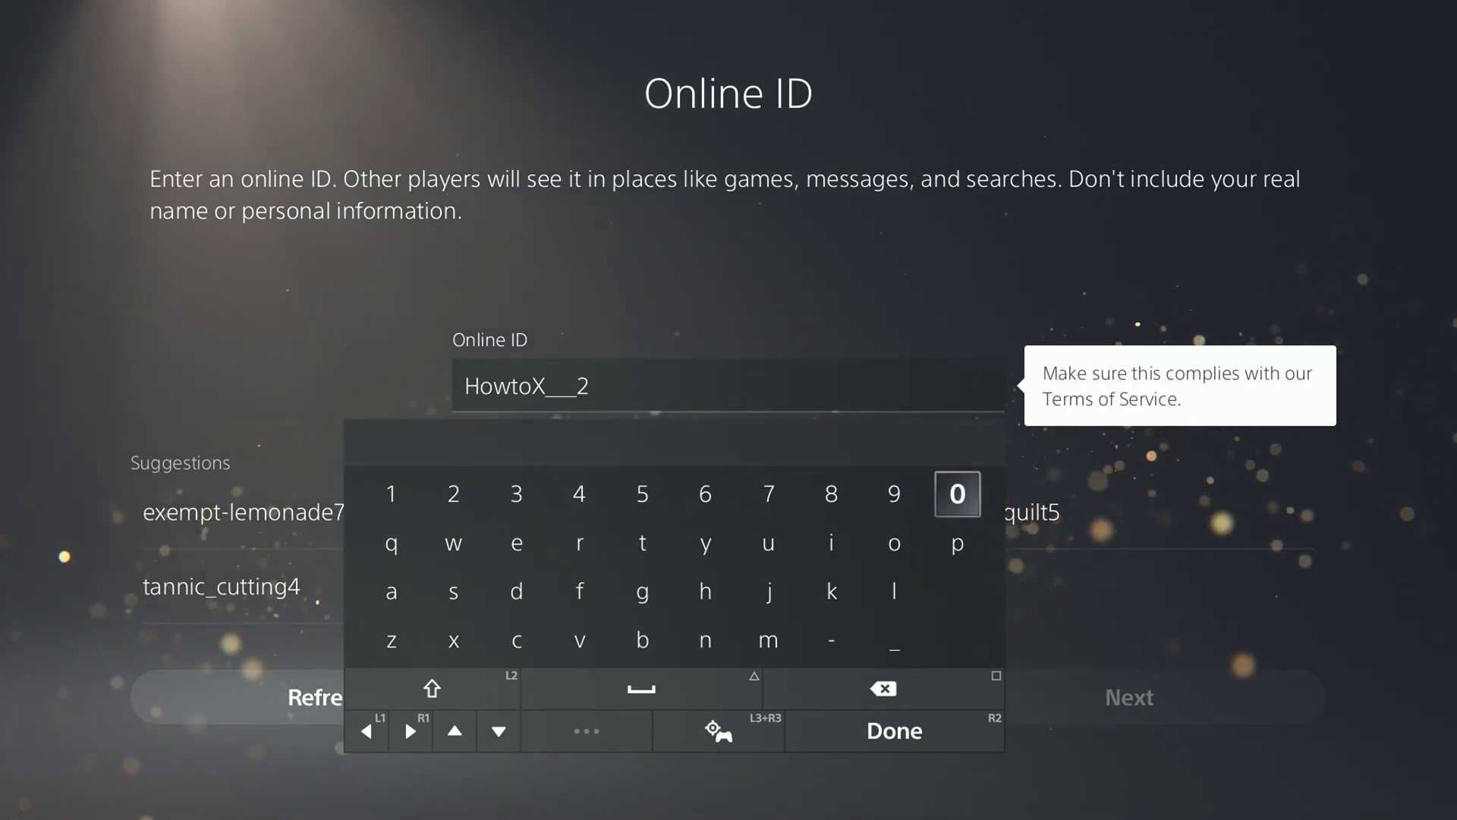
{"action": "type", "text": "0"}
{"action": "key", "text": "Left"}
{"action": "key", "text": "Left"}
{"action": "key", "text": "Left"}
{"action": "key", "text": "Left"}
{"action": "key", "text": "Left"}
{"action": "key", "text": "Left"}
{"action": "key", "text": "Left"}
{"action": "key", "text": "Left"}
{"action": "key", "text": "Left"}
{"action": "key", "text": "Right"}
{"action": "type", "text": "2"}
{"action": "key", "text": "Right"}
{"action": "type", "text": "3"}
{"action": "key", "text": "Down"}
{"action": "key", "text": "Down"}
{"action": "key", "text": "Down"}
{"action": "key", "text": "Down"}
{"action": "key", "text": "Right"}
{"action": "key", "text": "Right"}
{"action": "key", "text": "Right"}
Step: Delete the trailing year and underscores, retype underscores and 2023, and accept the online ID
{"action": "key", "text": "Left"}
{"action": "key", "text": "BackSpace"}
{"action": "key", "text": "BackSpace"}
{"action": "key", "text": "BackSpace"}
{"action": "key", "text": "BackSpace"}
{"action": "key", "text": "BackSpace"}
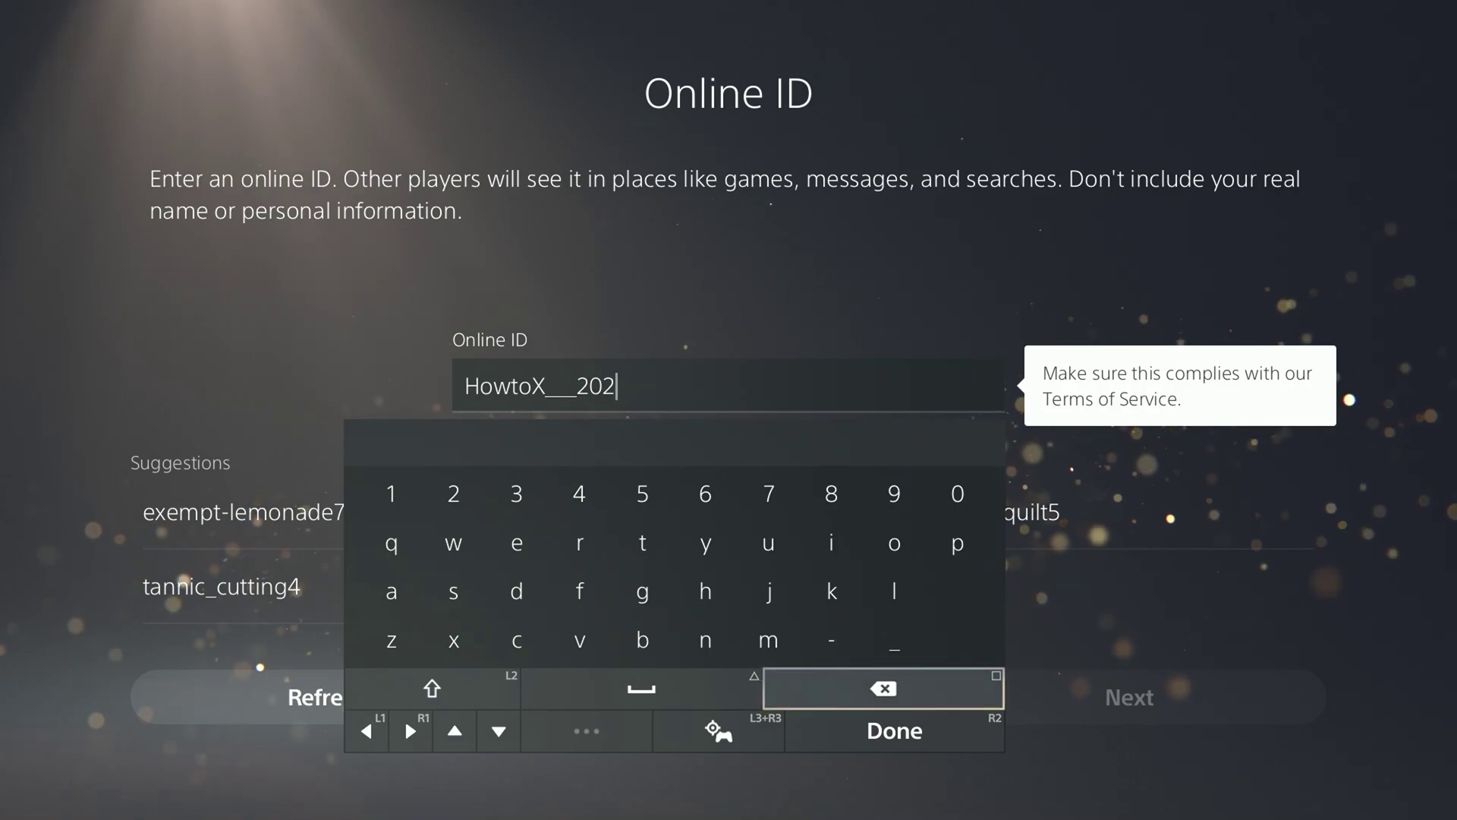
{"action": "key", "text": "BackSpace"}
{"action": "key", "text": "BackSpace"}
{"action": "key", "text": "Up"}
{"action": "type", "text": "___"}
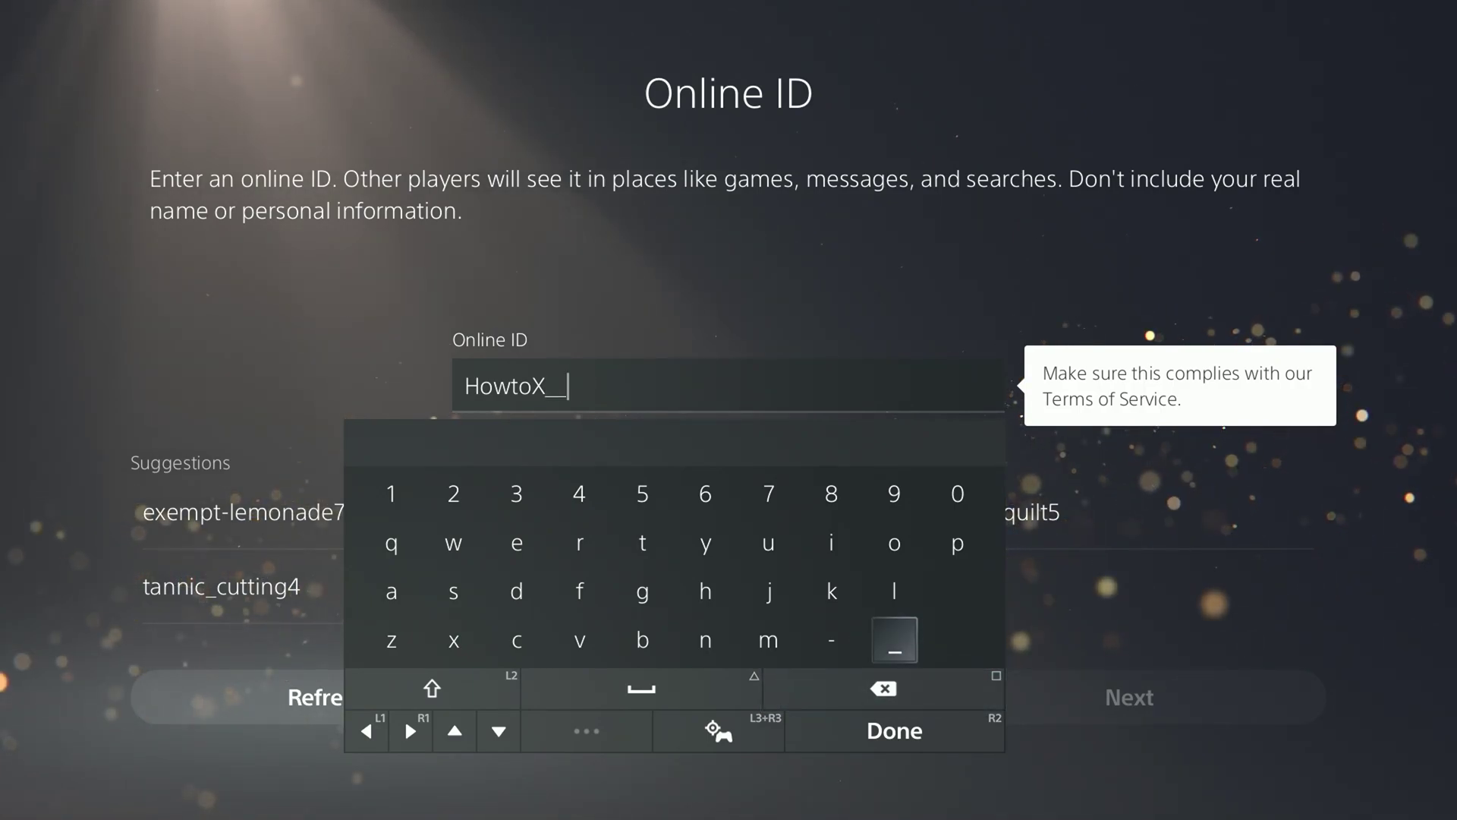
{"action": "key", "text": "Up"}
{"action": "key", "text": "Up"}
{"action": "key", "text": "Up"}
{"action": "key", "text": "Left"}
{"action": "key", "text": "Left"}
{"action": "key", "text": "Left"}
{"action": "key", "text": "Left"}
{"action": "key", "text": "Left"}
{"action": "key", "text": "Left"}
{"action": "key", "text": "Left"}
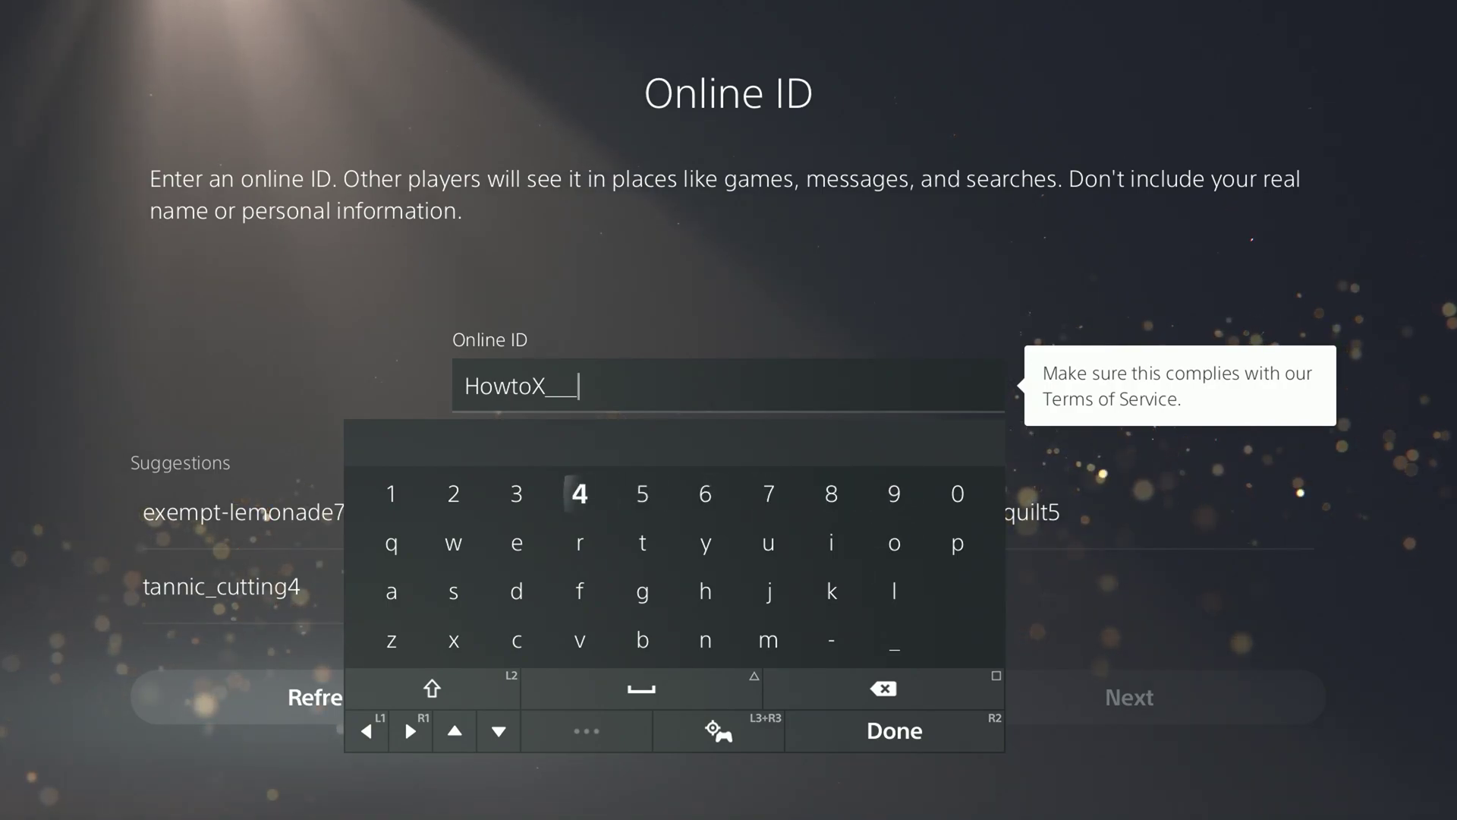
{"action": "type", "text": "2"}
{"action": "key", "text": "Right"}
{"action": "key", "text": "Right"}
{"action": "key", "text": "Right"}
{"action": "key", "text": "Right"}
{"action": "key", "text": "Right"}
{"action": "key", "text": "Right"}
{"action": "key", "text": "Right"}
{"action": "key", "text": "Right"}
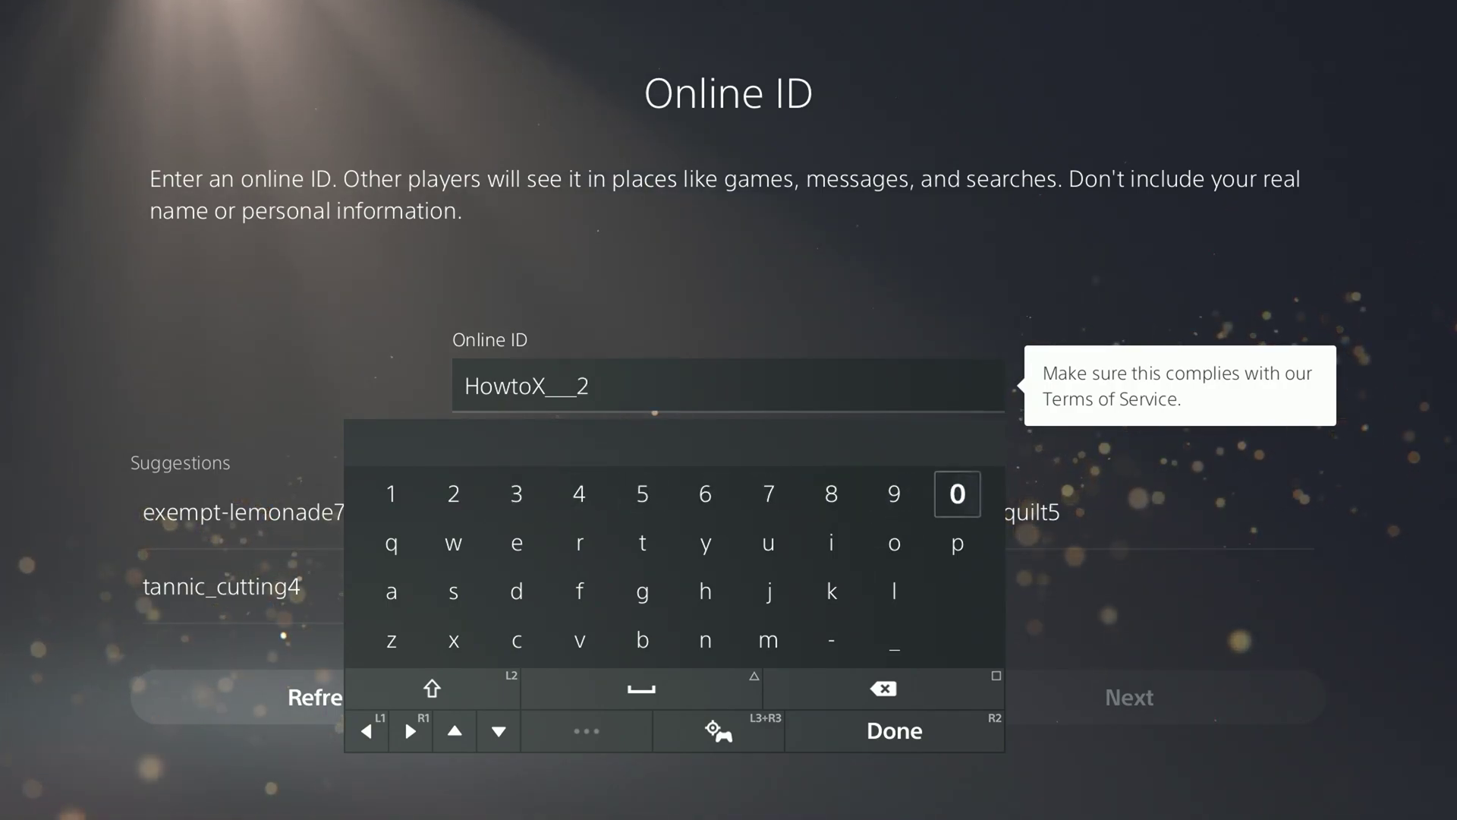
{"action": "type", "text": "0"}
{"action": "key", "text": "Left"}
{"action": "key", "text": "Left"}
{"action": "key", "text": "Left"}
{"action": "key", "text": "Left"}
{"action": "key", "text": "Left"}
{"action": "key", "text": "Left"}
{"action": "key", "text": "Left"}
{"action": "key", "text": "Left"}
{"action": "key", "text": "Left"}
{"action": "key", "text": "Right"}
{"action": "type", "text": "2"}
{"action": "key", "text": "Right"}
{"action": "type", "text": "3"}
{"action": "key", "text": "Return"}
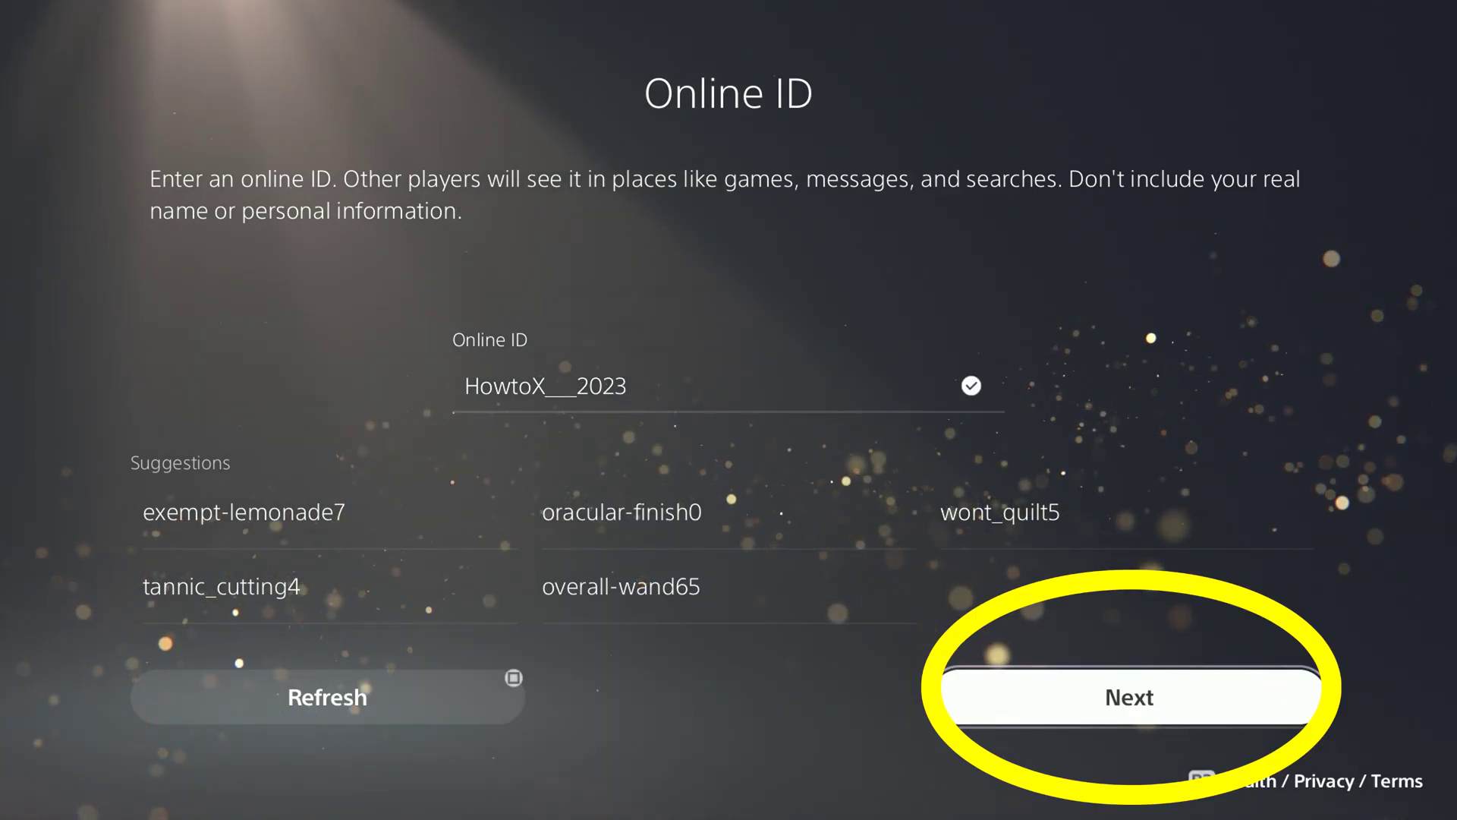
{"action": "key", "text": "Return"}
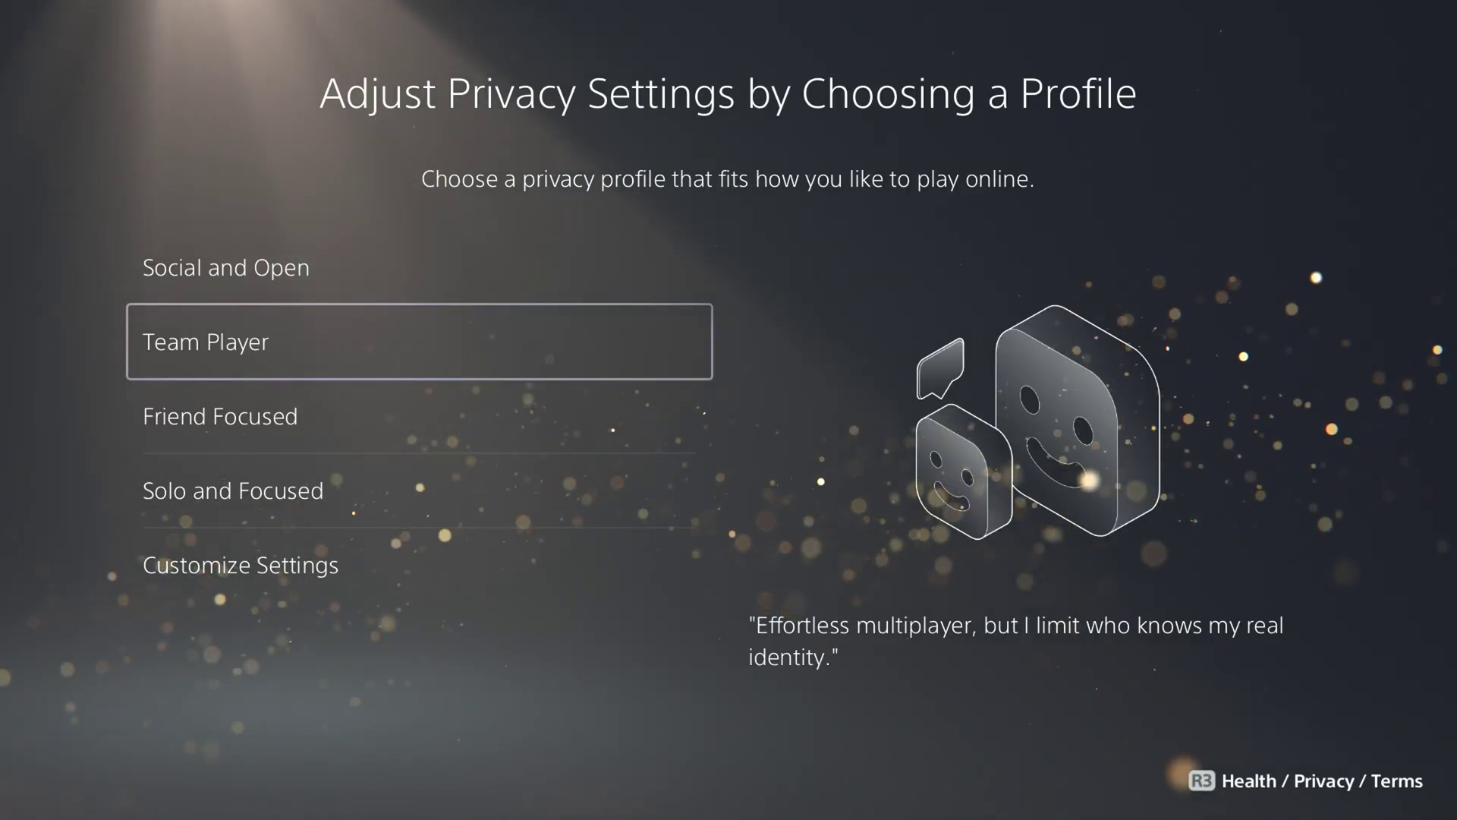
Step: Choose Customize Settings and set who can find you in search results to No One
{"action": "key", "text": "Down"}
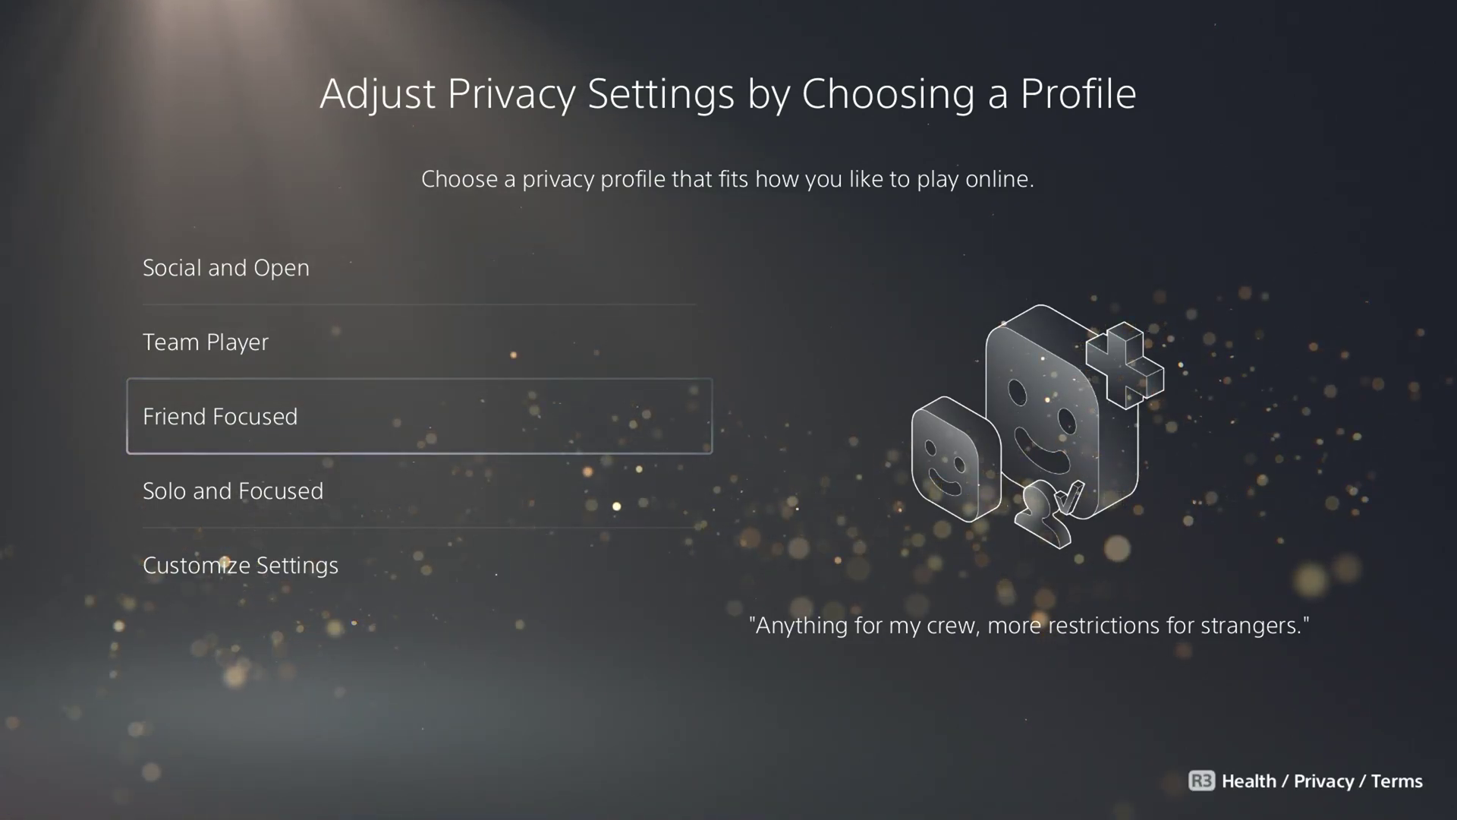
{"action": "key", "text": "Down"}
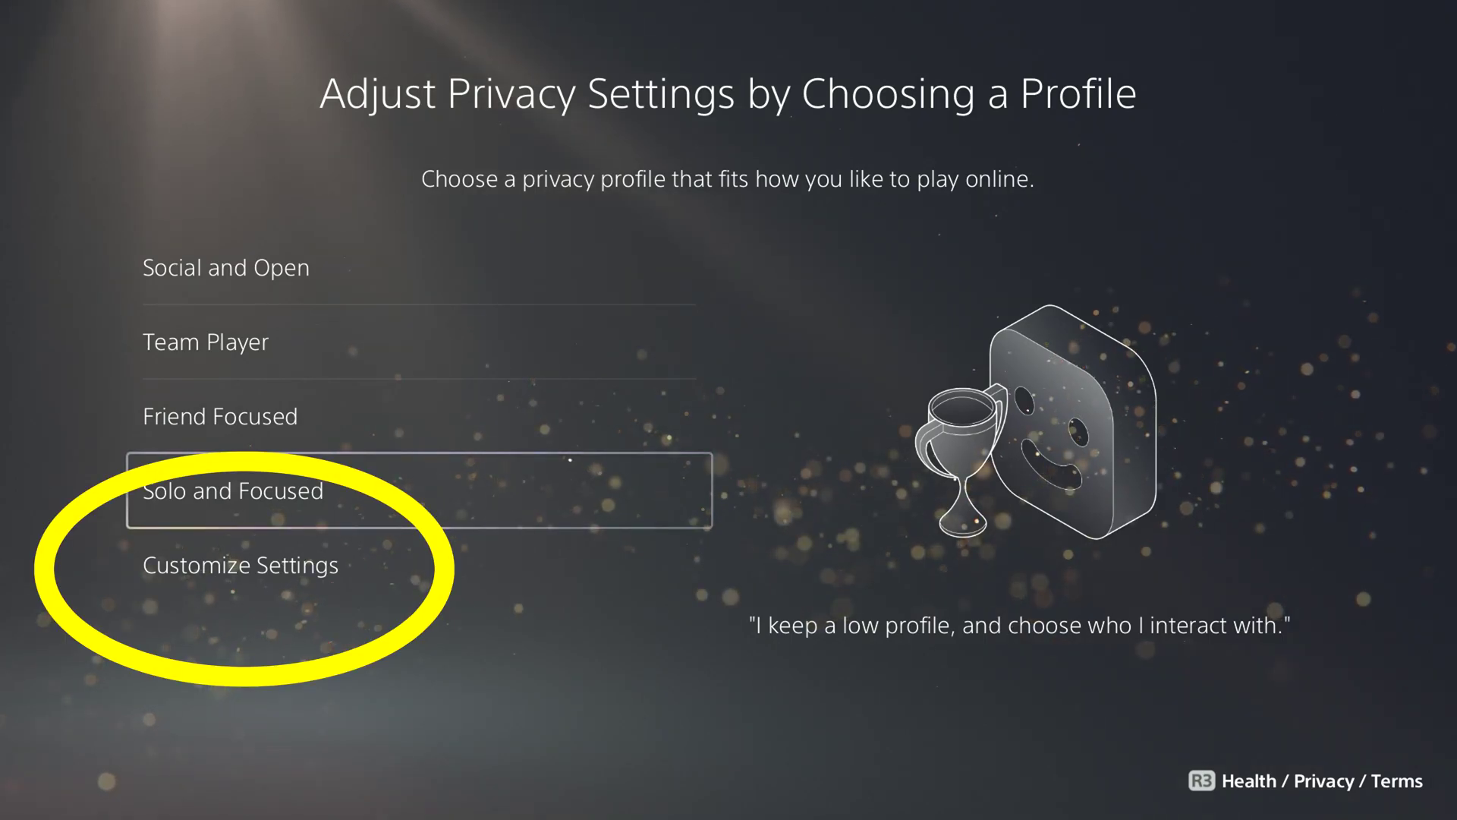
{"action": "key", "text": "Down"}
{"action": "key", "text": "Return"}
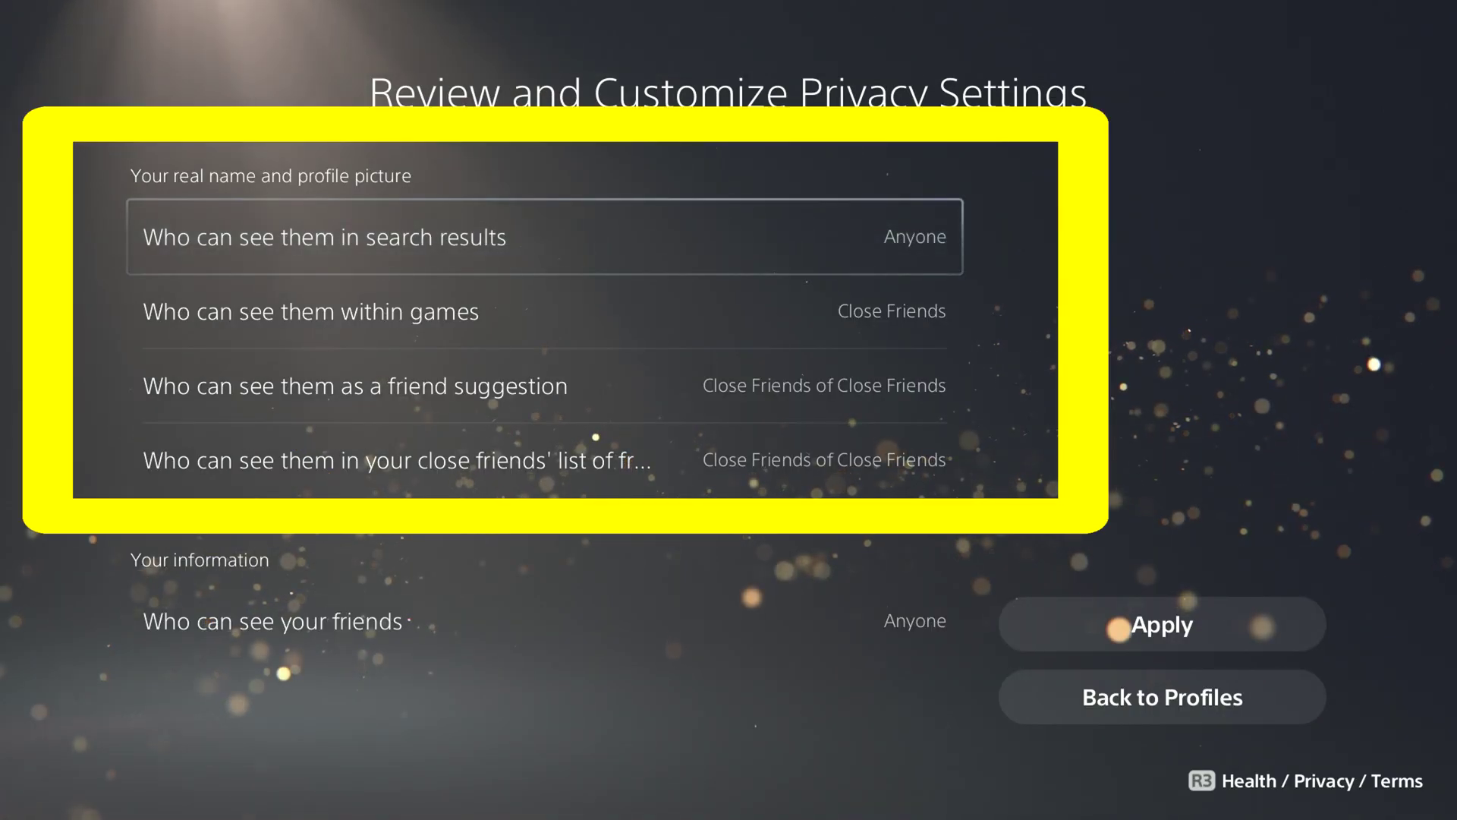
{"action": "key", "text": "Return"}
{"action": "key", "text": "Up"}
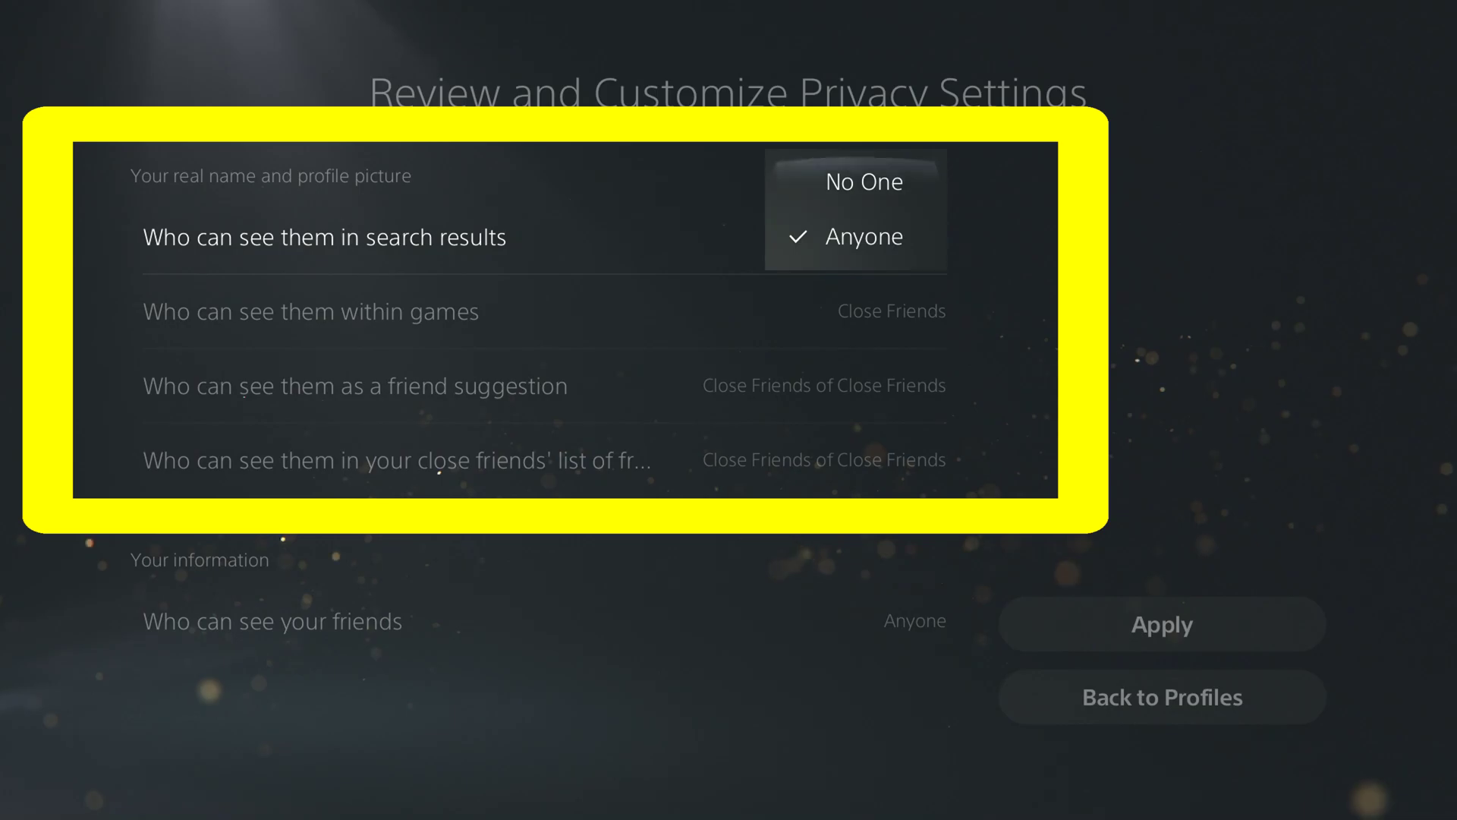
{"action": "key", "text": "Return"}
Step: Review the remaining privacy settings and apply them
{"action": "key", "text": "Down"}
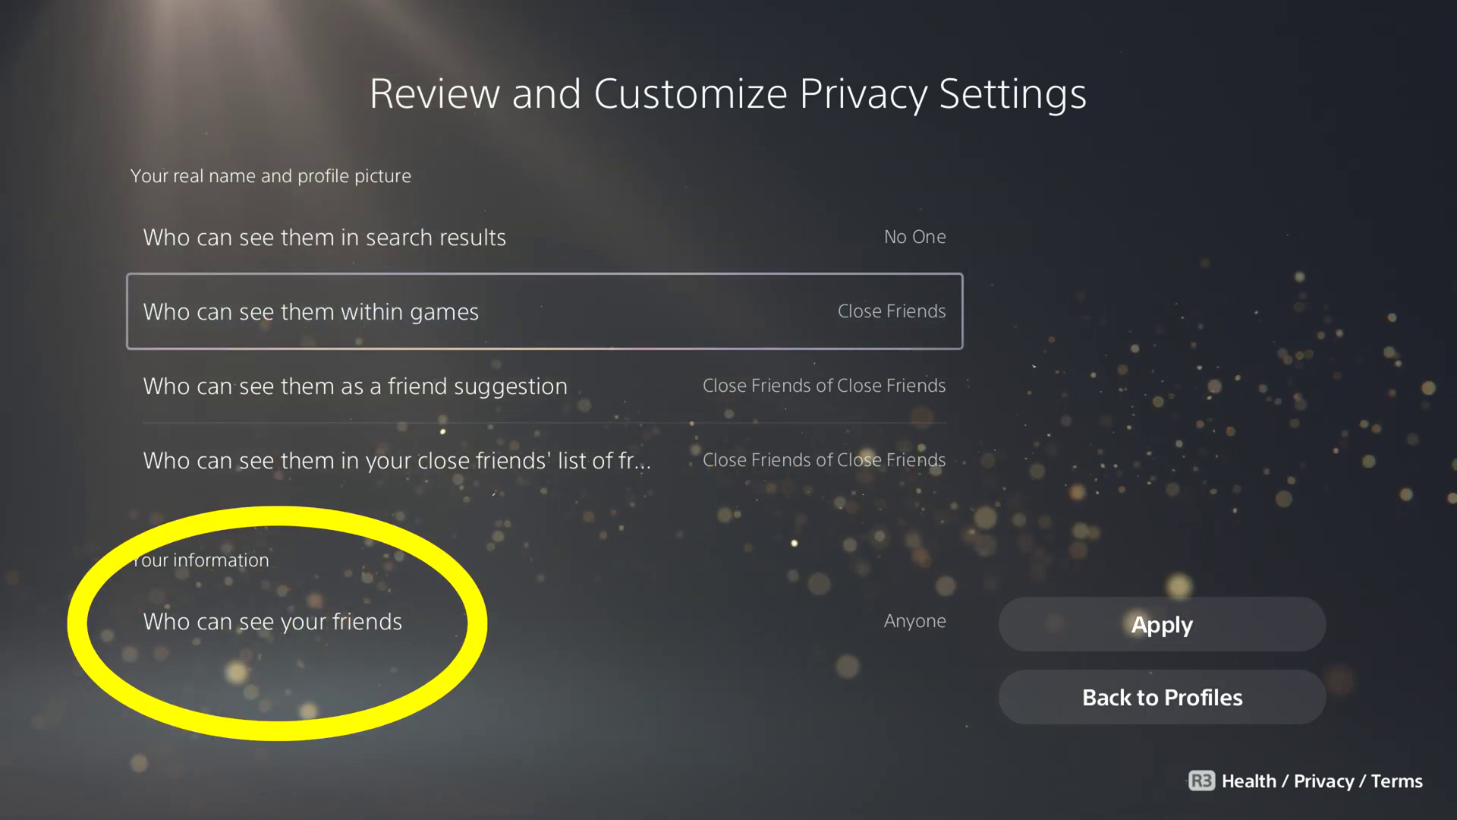
{"action": "key", "text": "Down"}
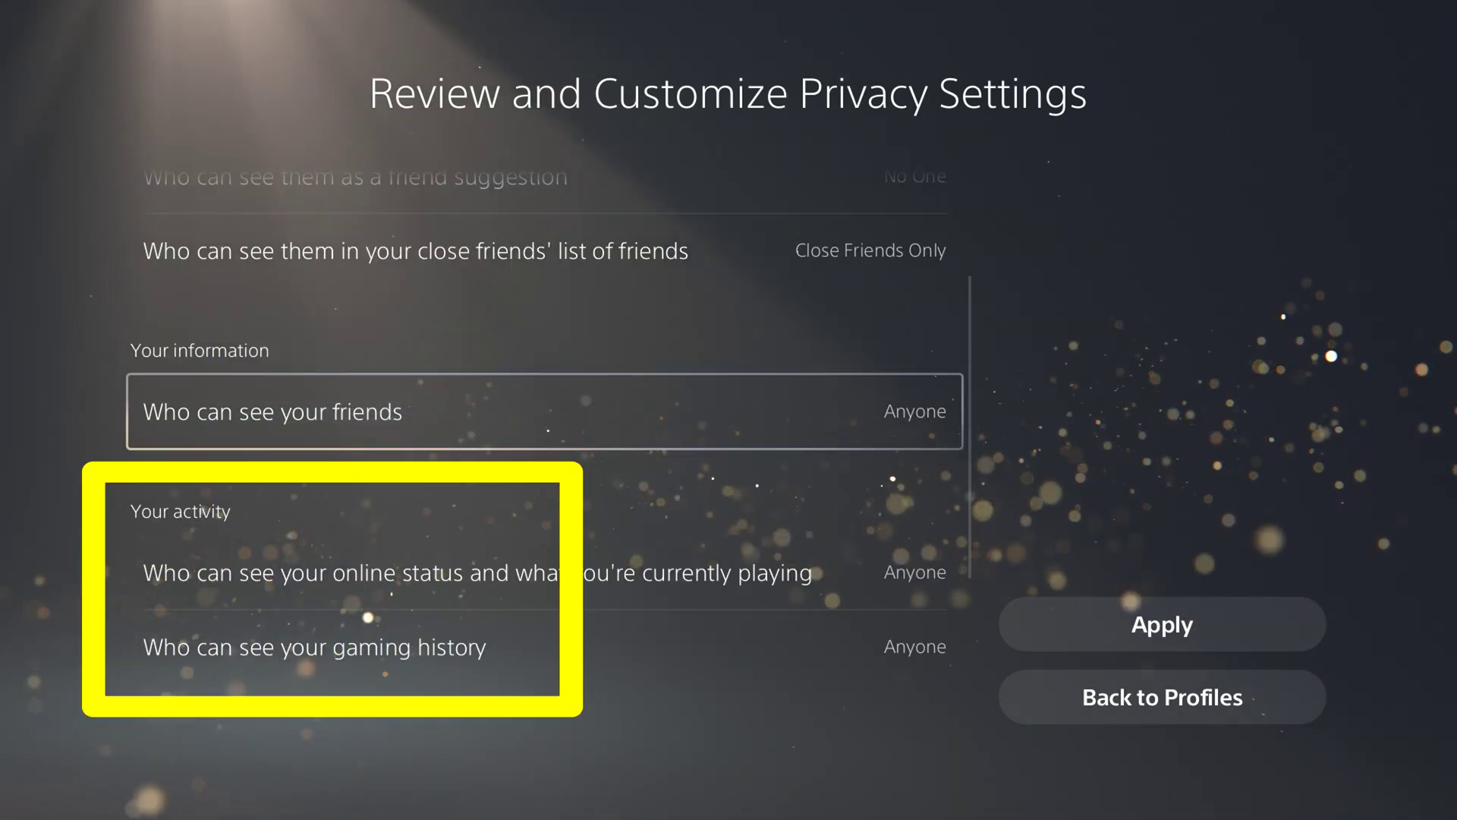
{"action": "key", "text": "Down"}
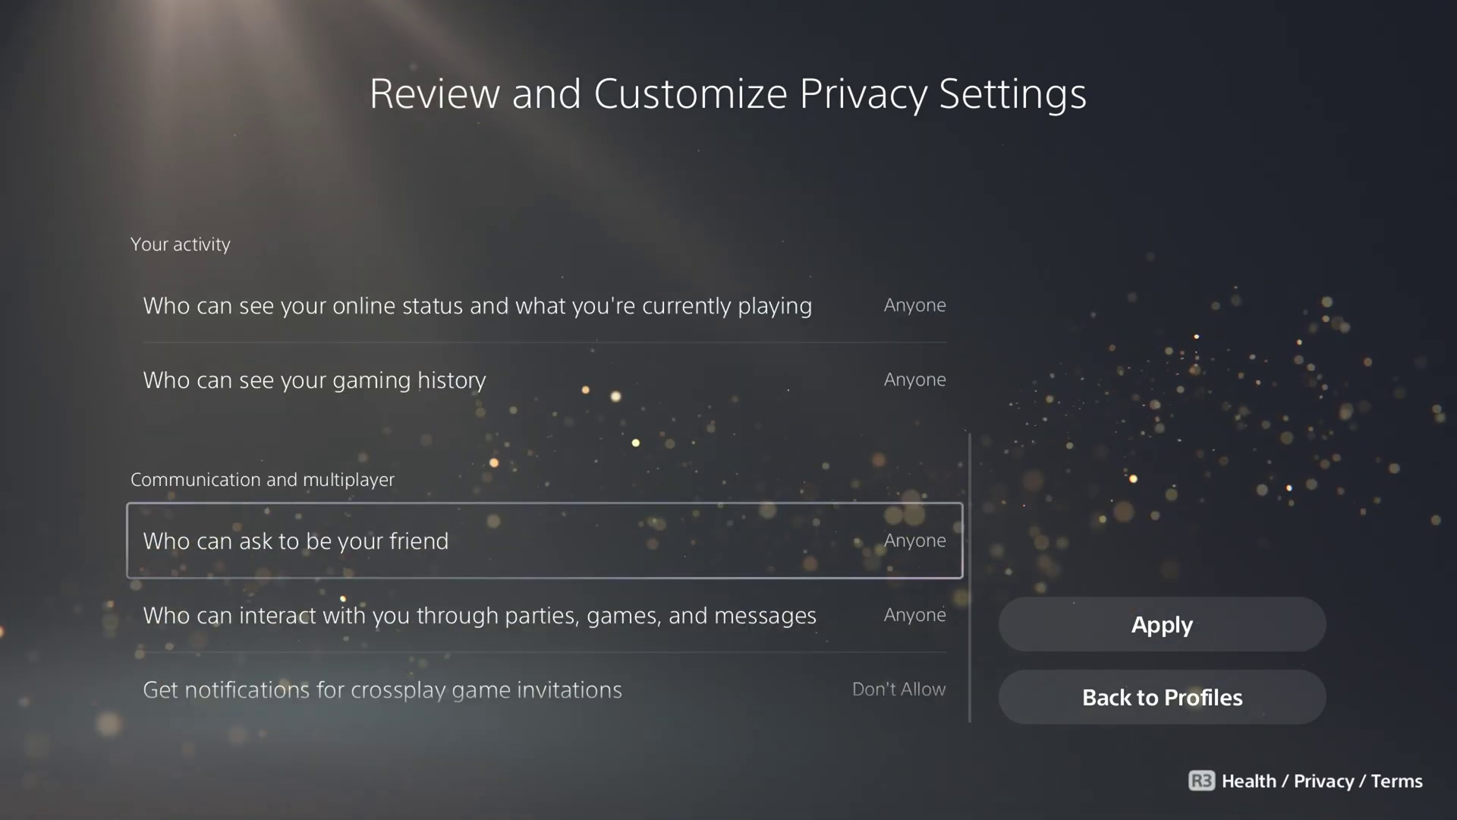
{"action": "key", "text": "Down"}
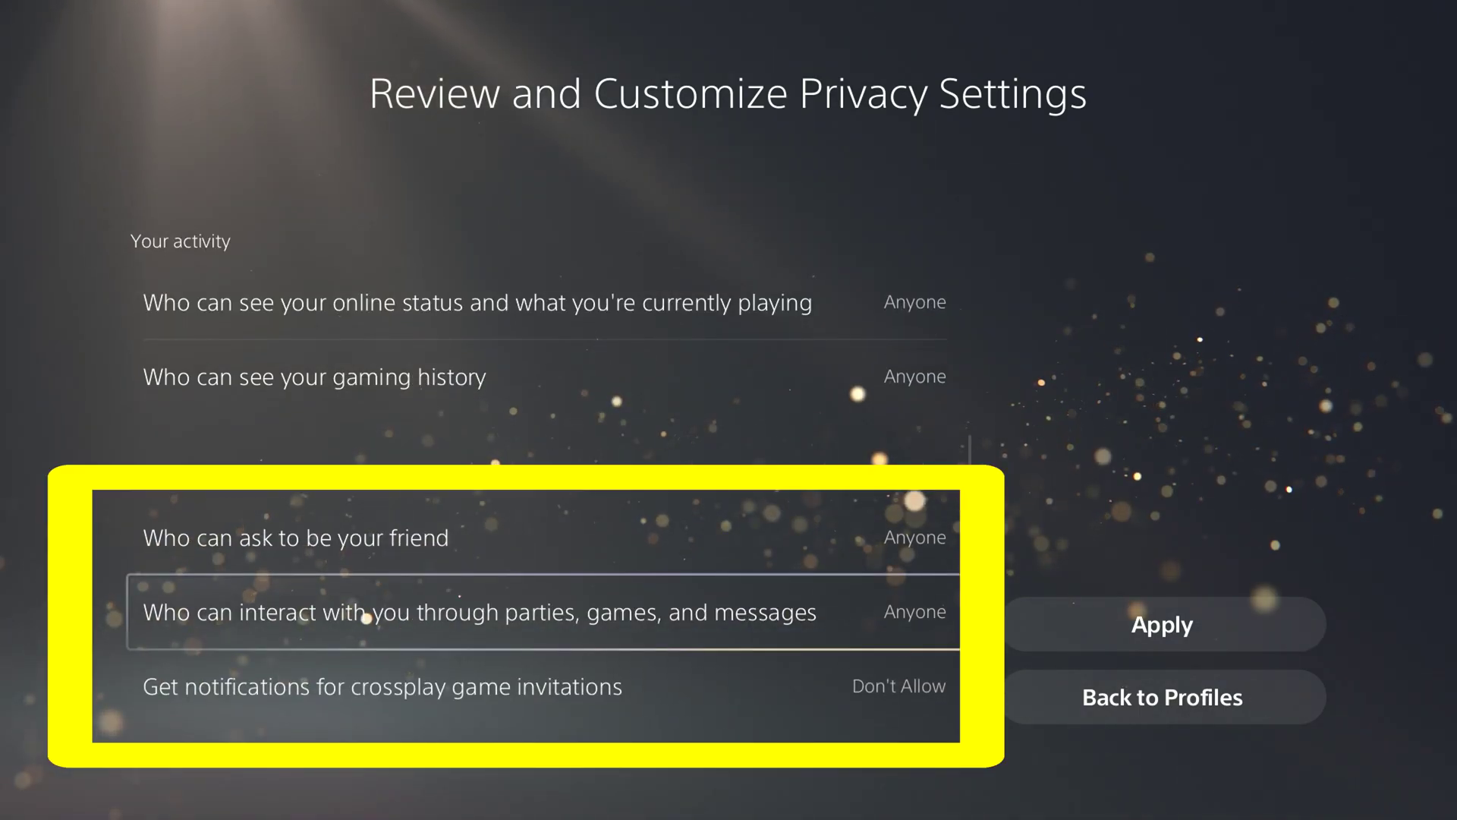
{"action": "key", "text": "Down"}
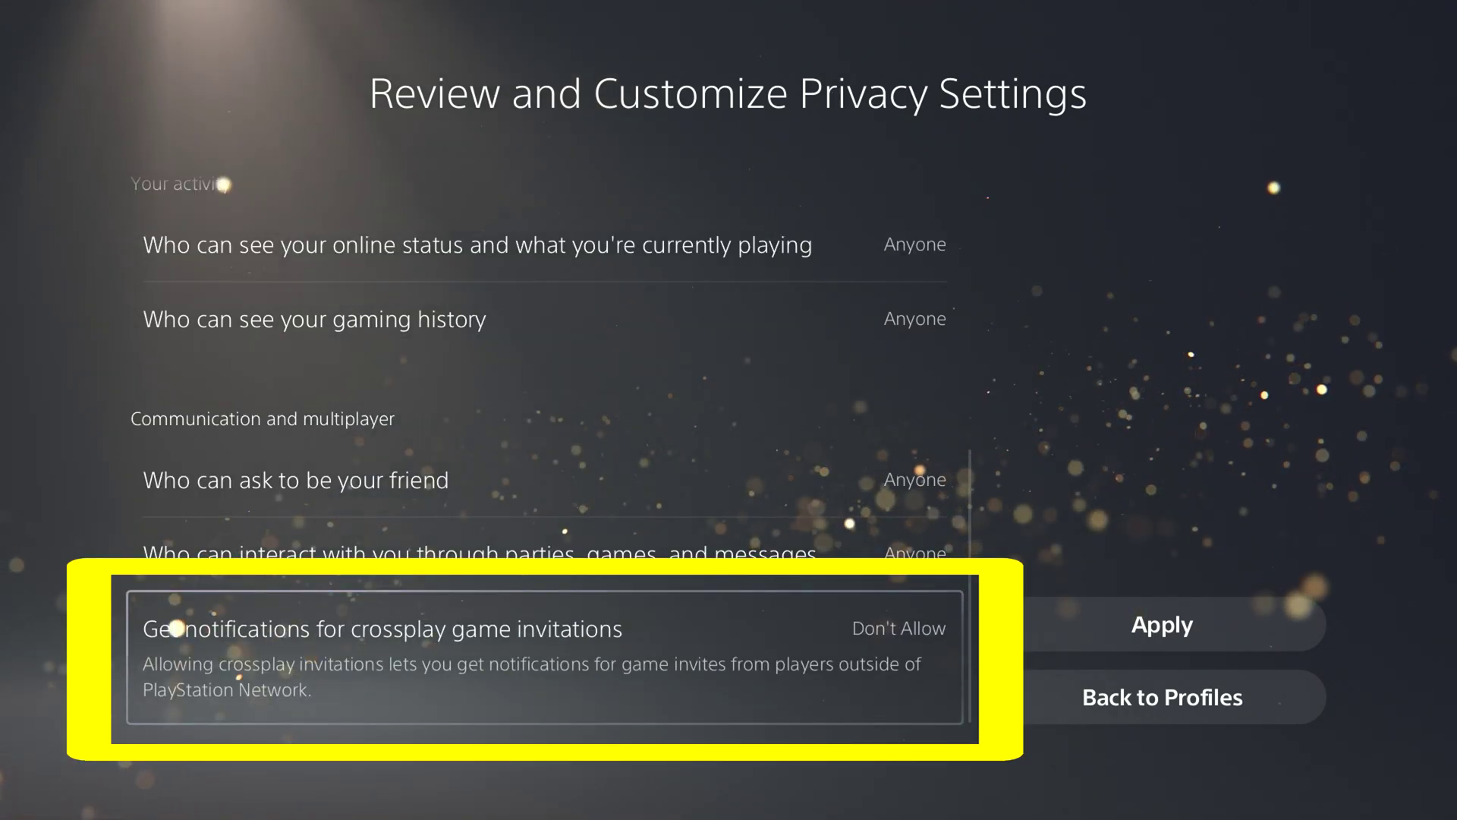
{"action": "key", "text": "Right"}
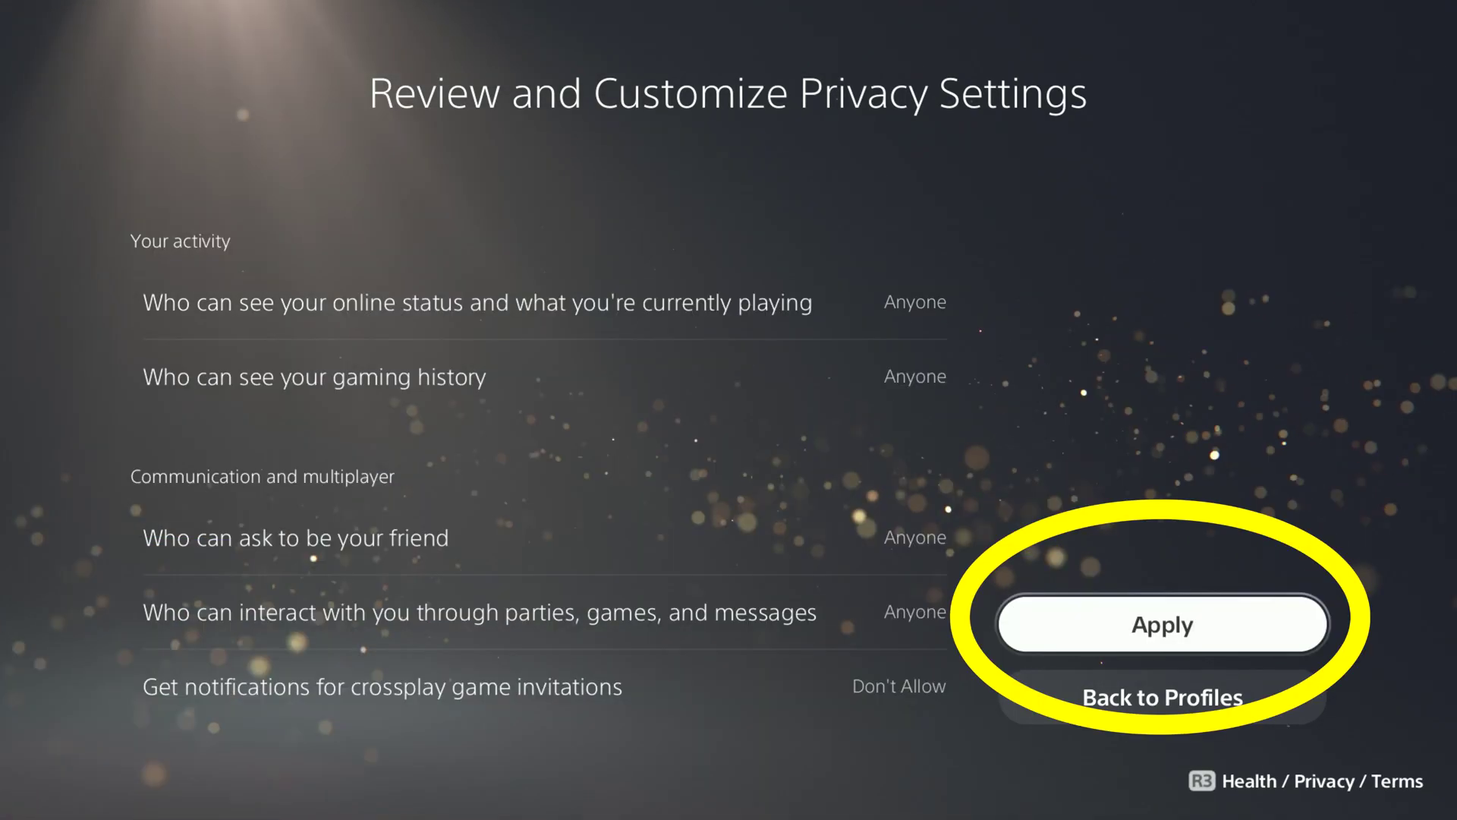
{"action": "key", "text": "Return"}
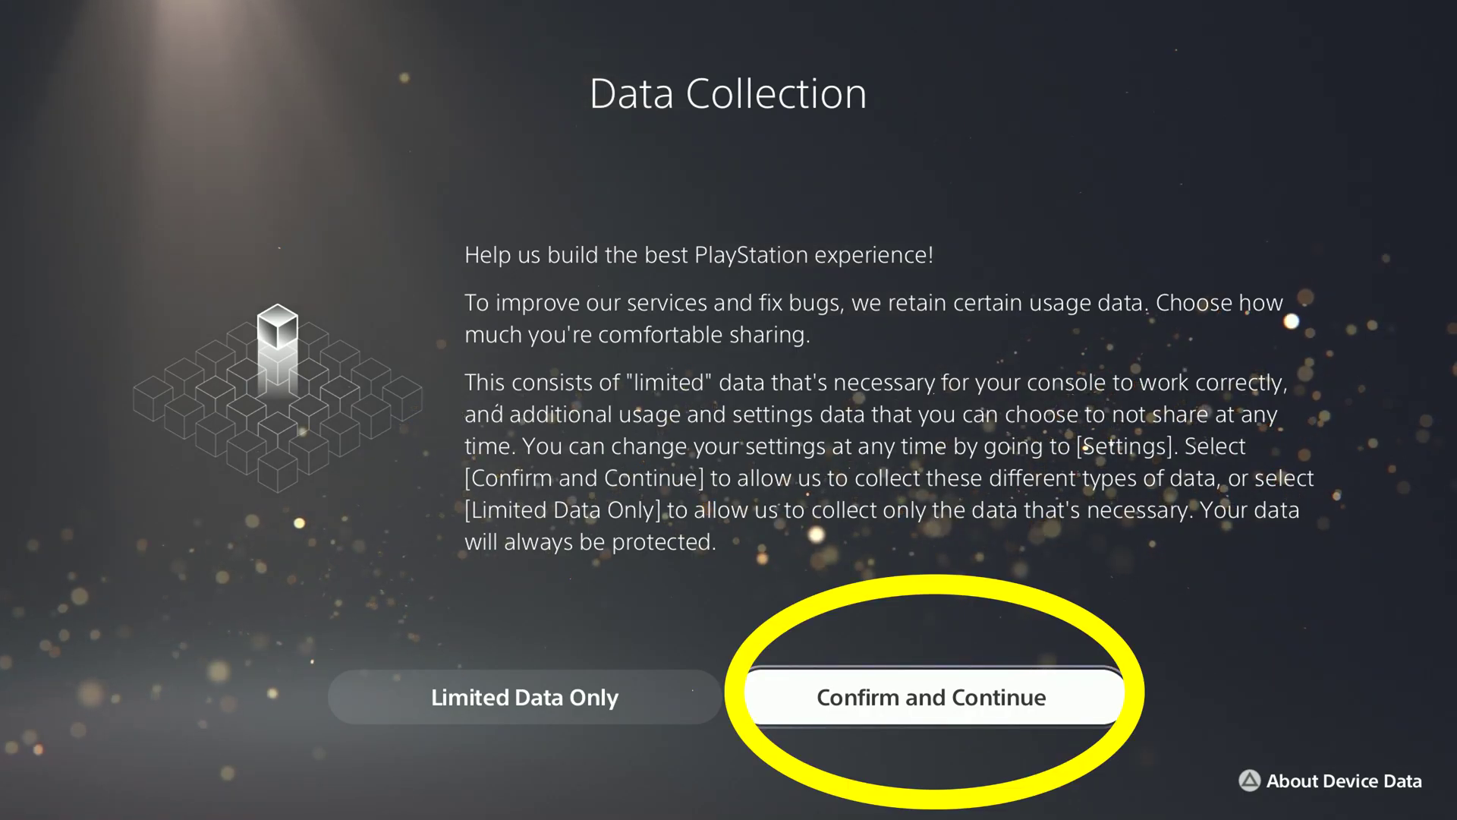
Step: Allow full data collection, pass the personalized ads prompt, and disable personalized purchase recommendations
{"action": "key", "text": "Return"}
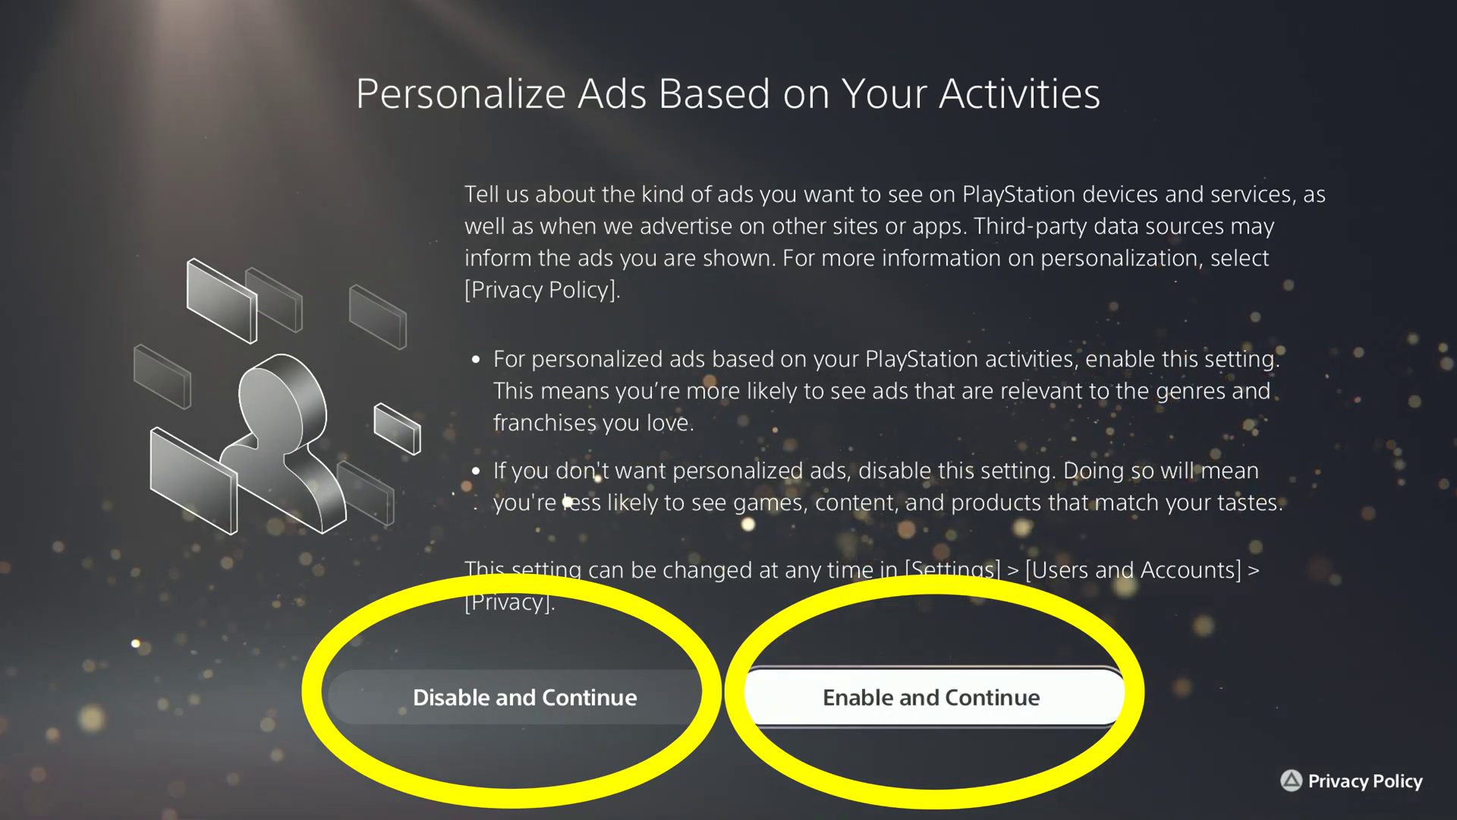
{"action": "key", "text": "Return"}
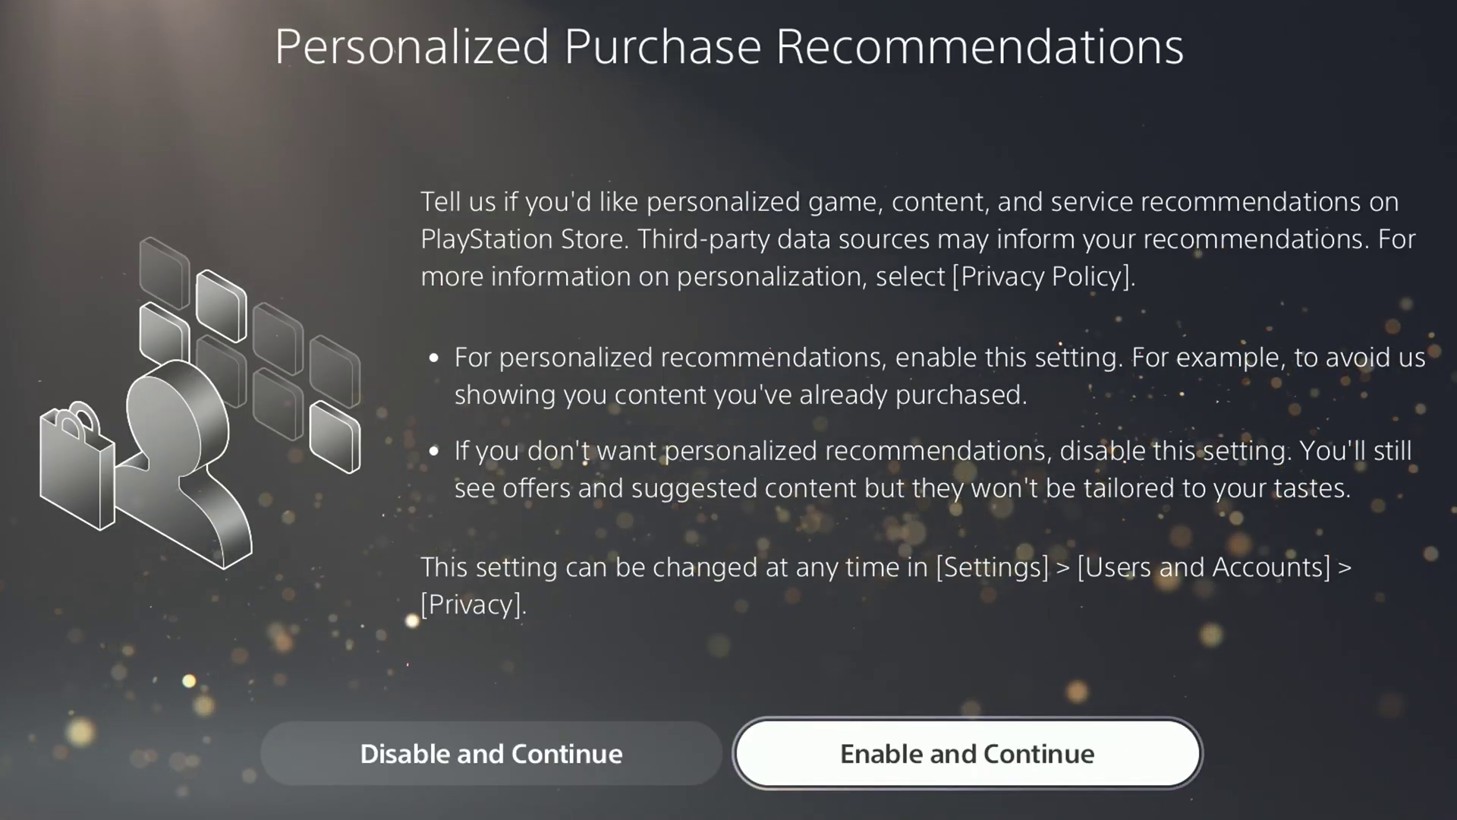
{"action": "key", "text": "Left"}
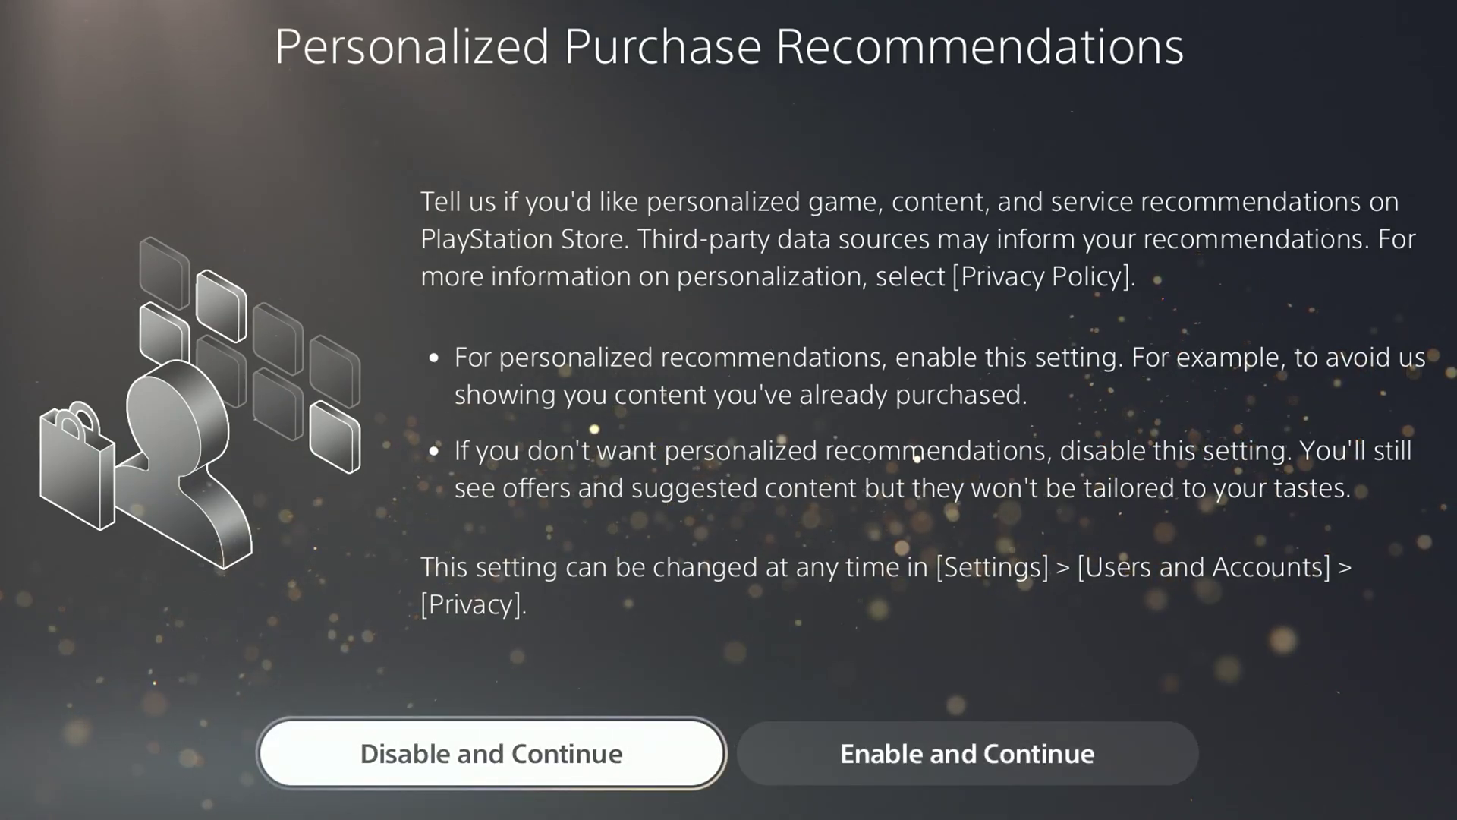
{"action": "key", "text": "Return"}
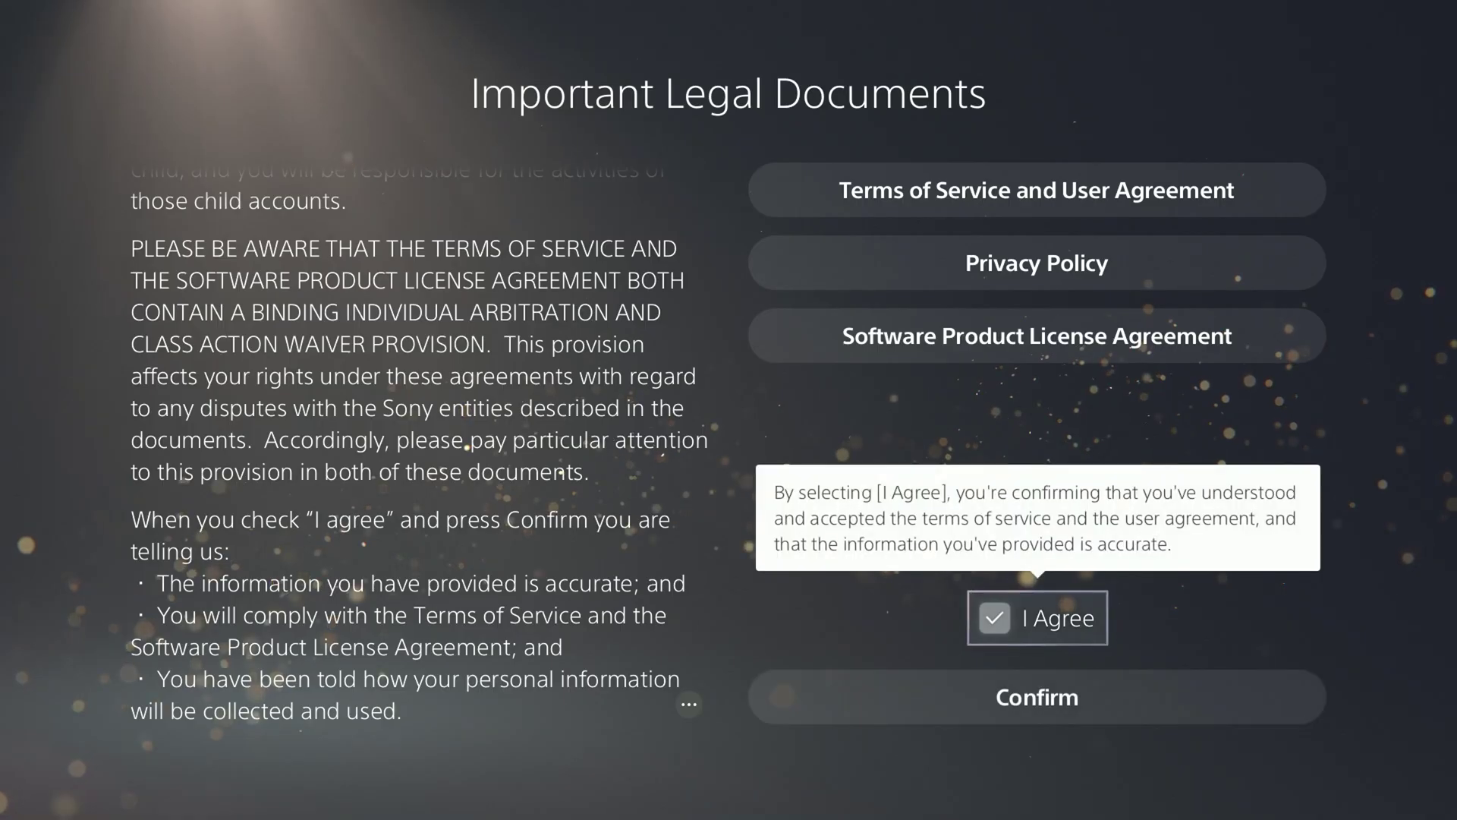
Step: Confirm acceptance of the important legal documents
{"action": "key", "text": "Down"}
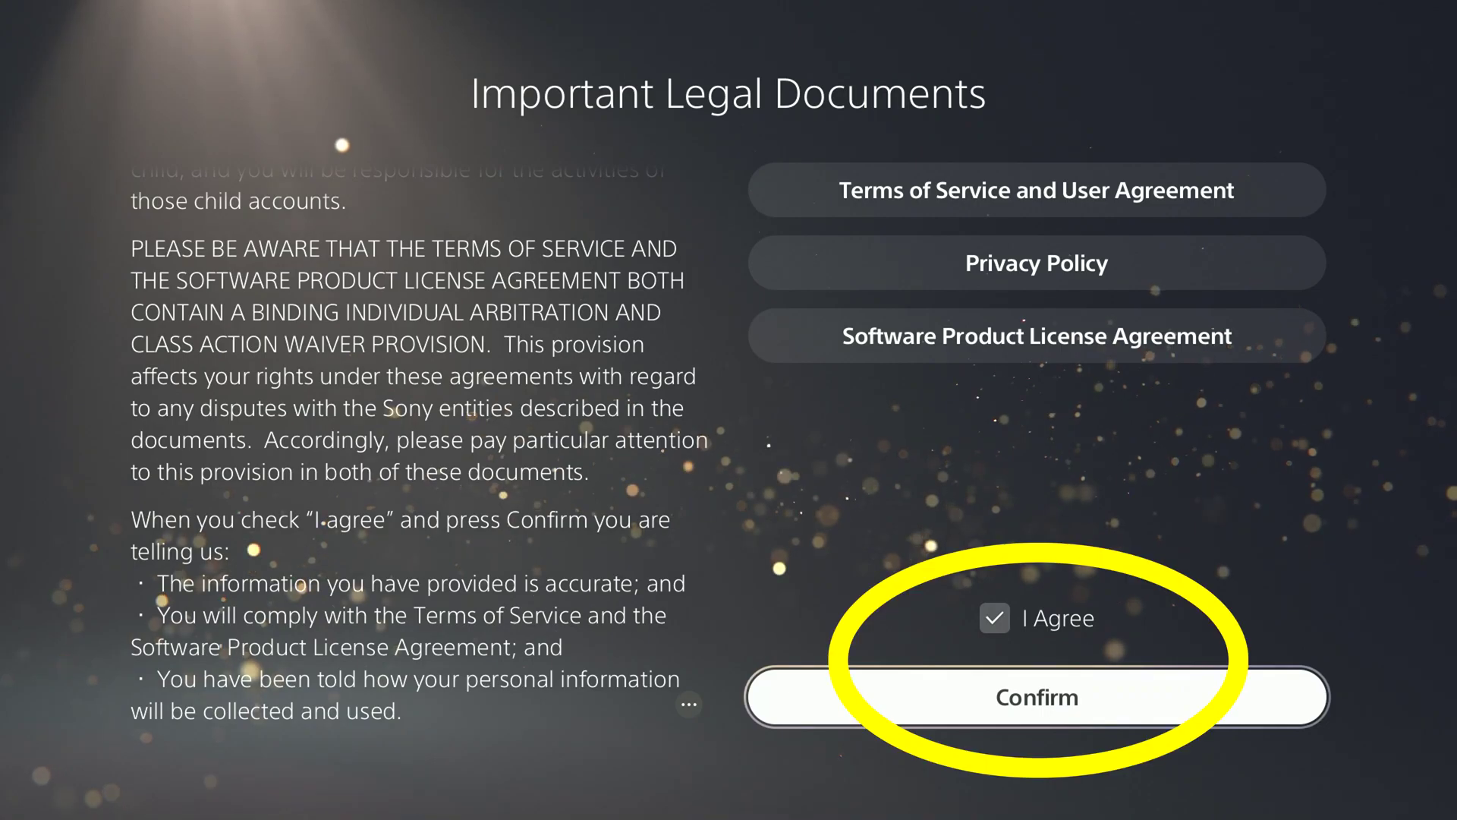
{"action": "key", "text": "Return"}
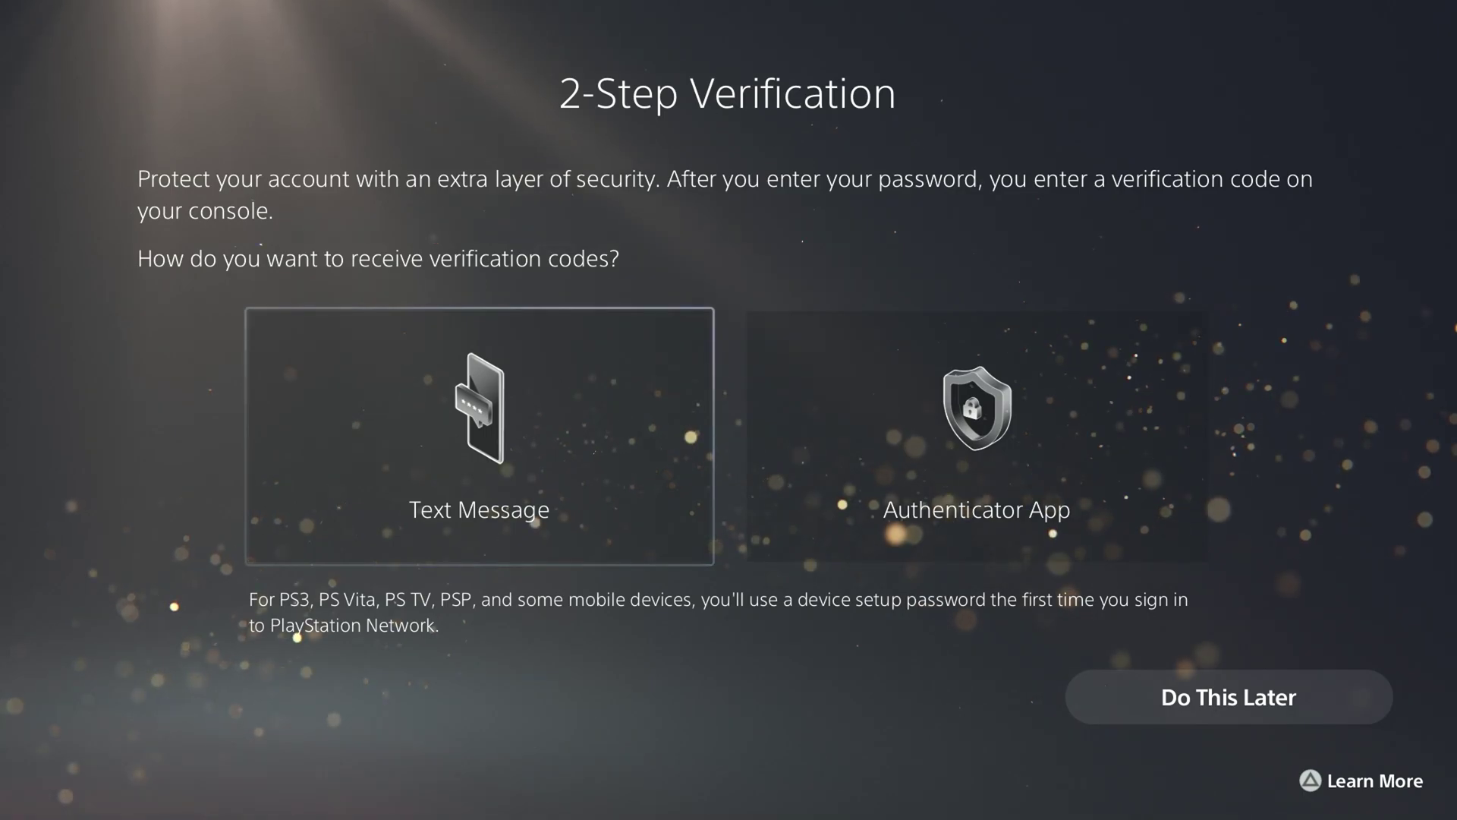
Step: Choose Text Message for 2-step verification and verify the phone with the texted code
{"action": "key", "text": "Return"}
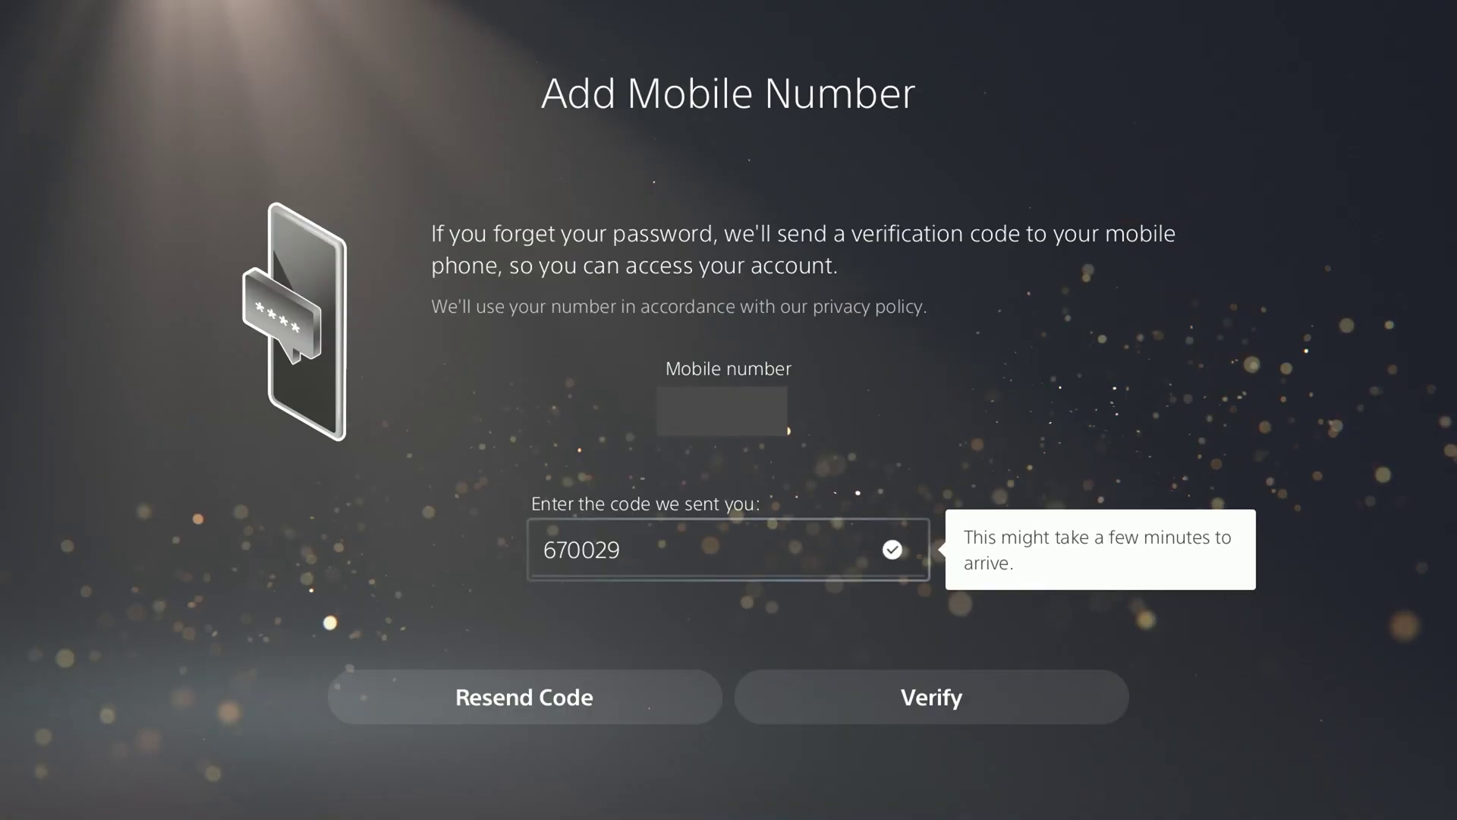
{"action": "key", "text": "Down"}
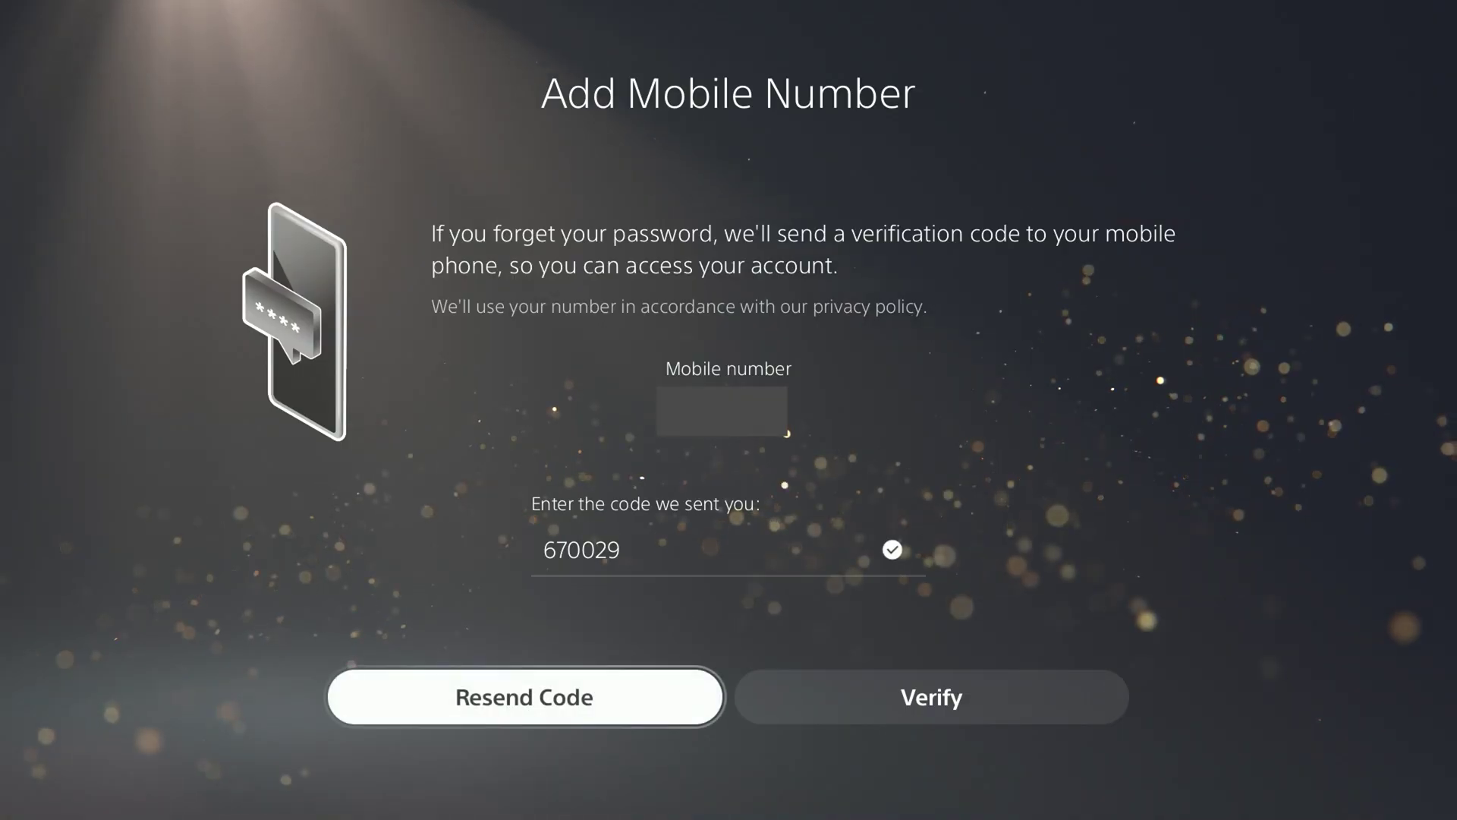
{"action": "key", "text": "Right"}
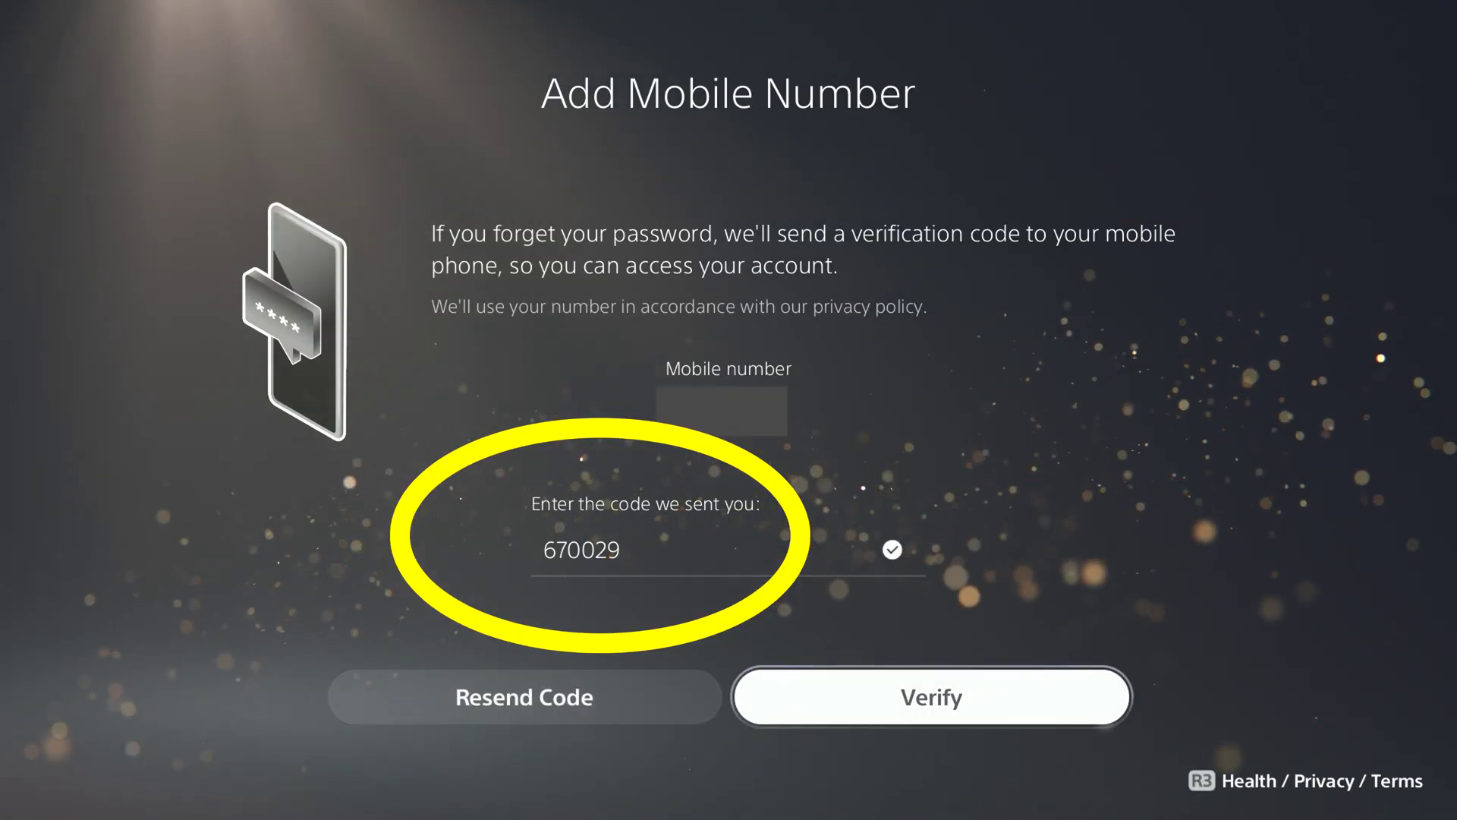
{"action": "key", "text": "Return"}
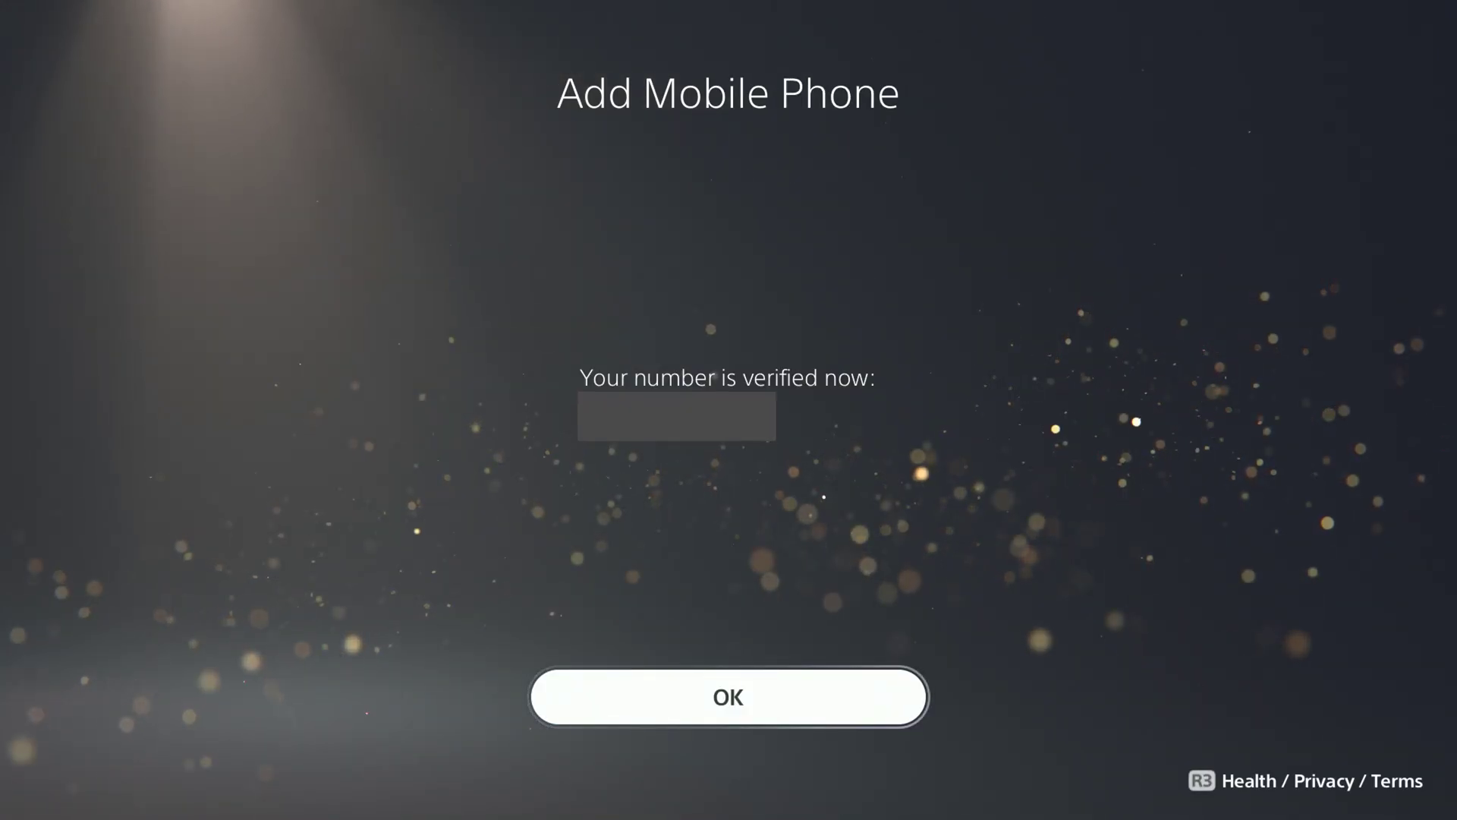
Step: Dismiss the verified-number, account-created and Family on PlayStation notices to reach Home
{"action": "key", "text": "Return"}
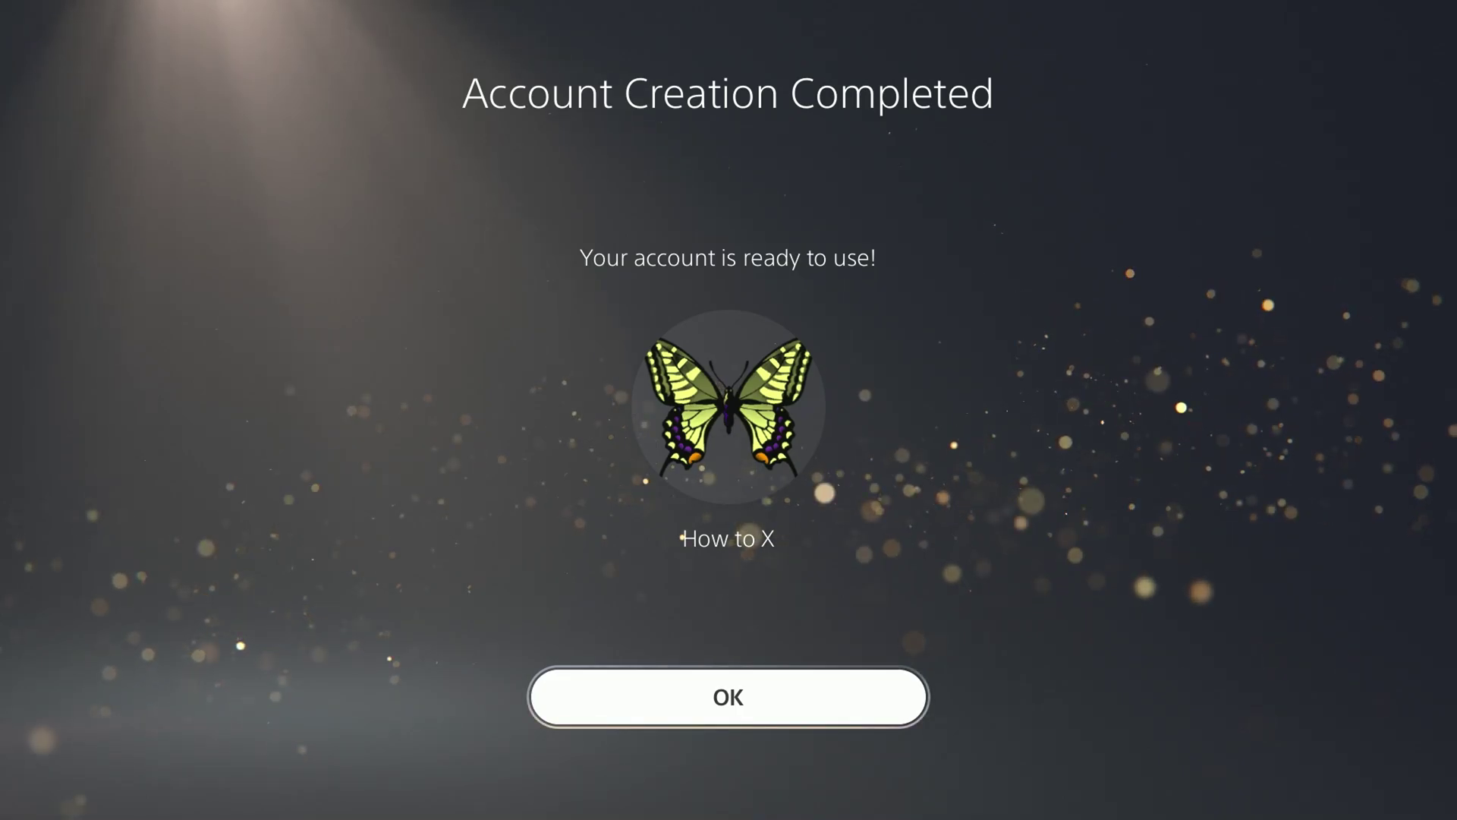
{"action": "key", "text": "Return"}
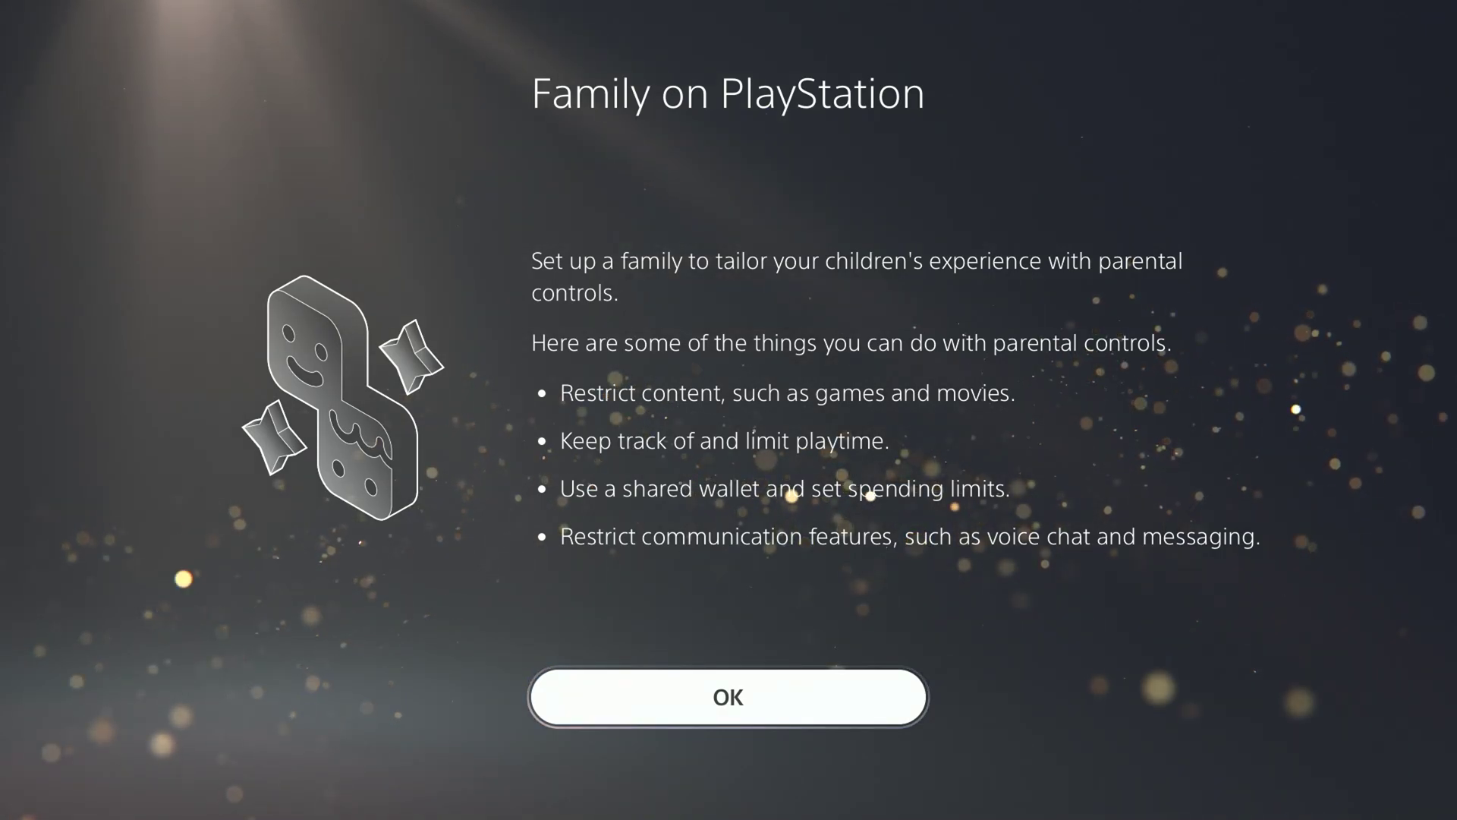
{"action": "key", "text": "Return"}
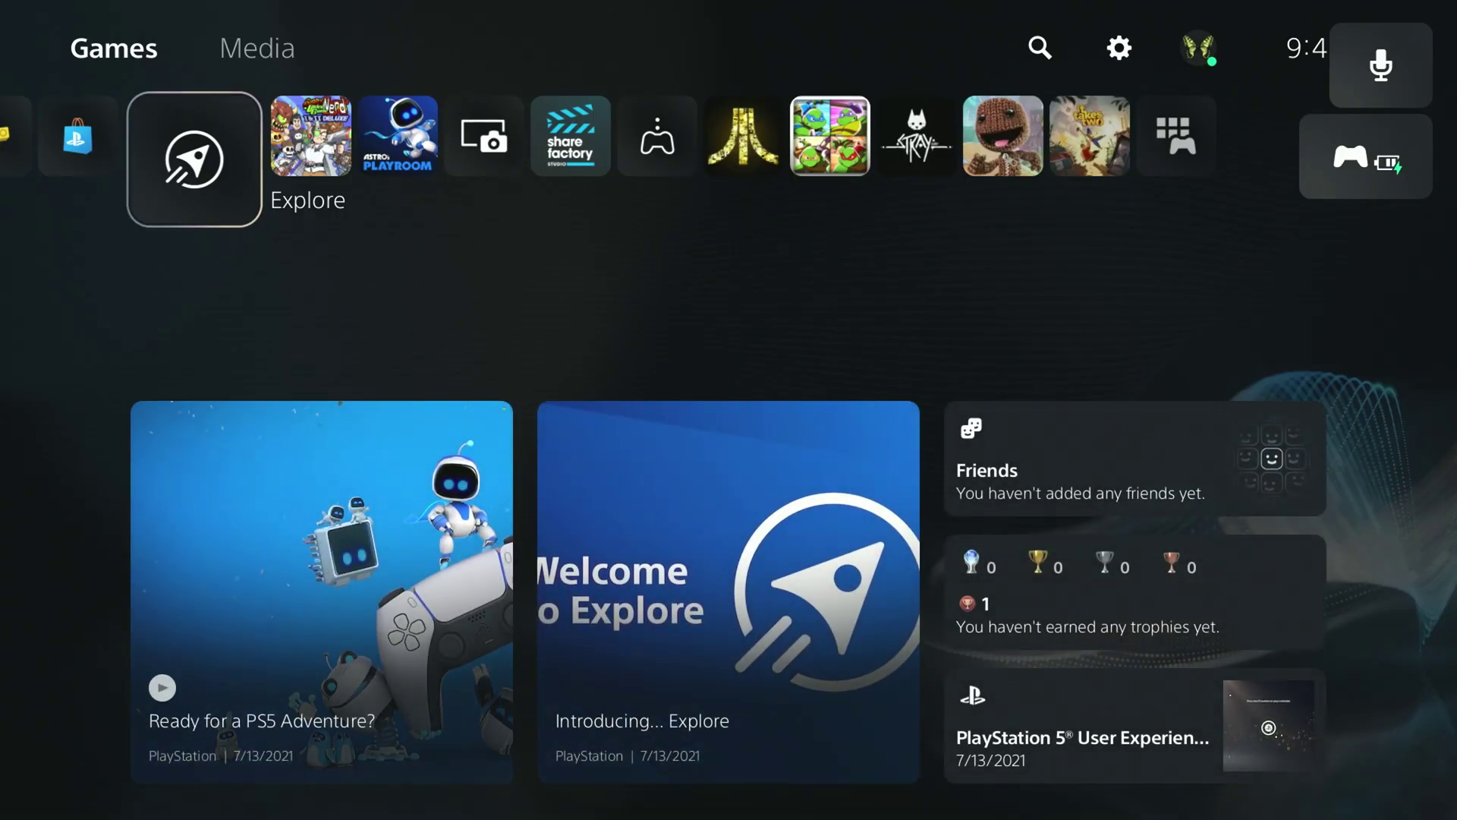